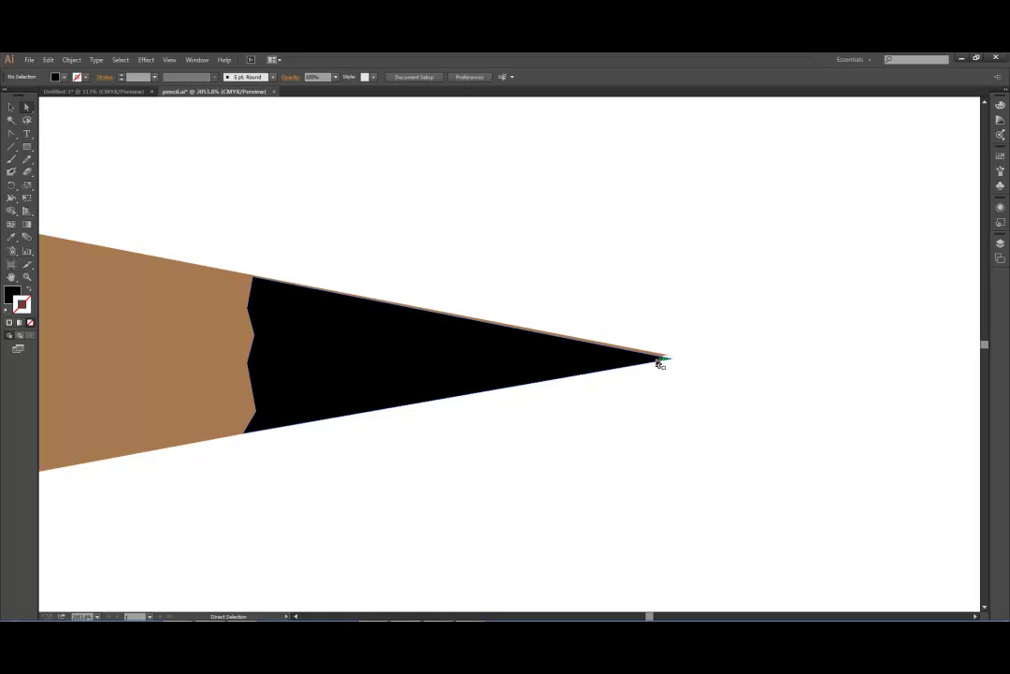
# Nudge the black graphite point, fit the artboard in the window and select the wooden tip.
pyautogui.moveTo(668, 358); pyautogui.dragTo(671, 358)
pyautogui.click(720, 381)
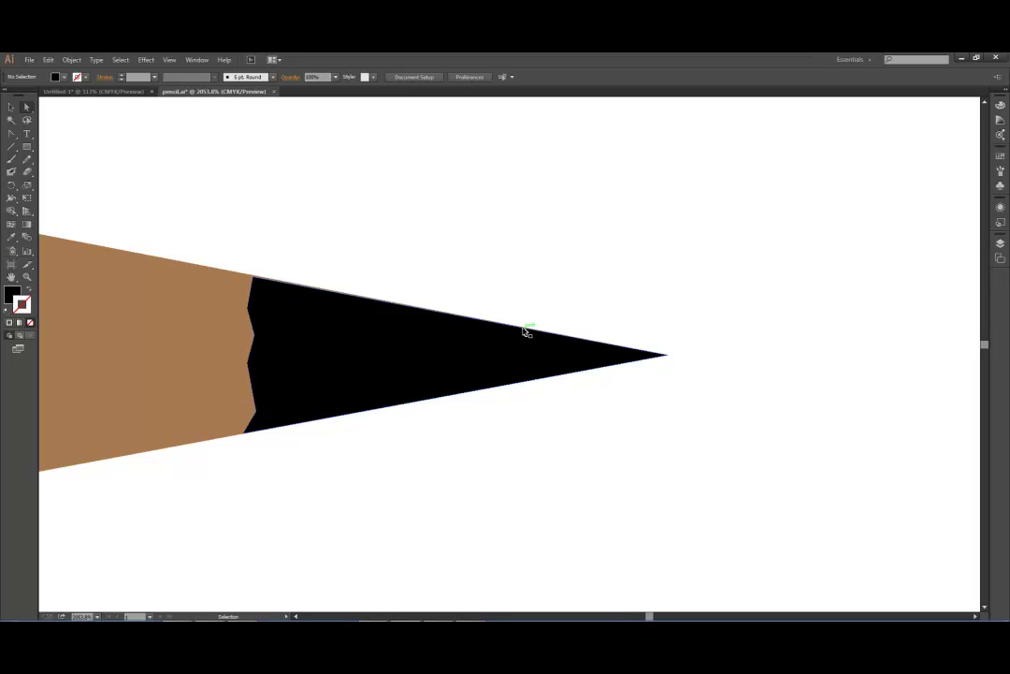
pyautogui.hotkey('ctrl', '0')
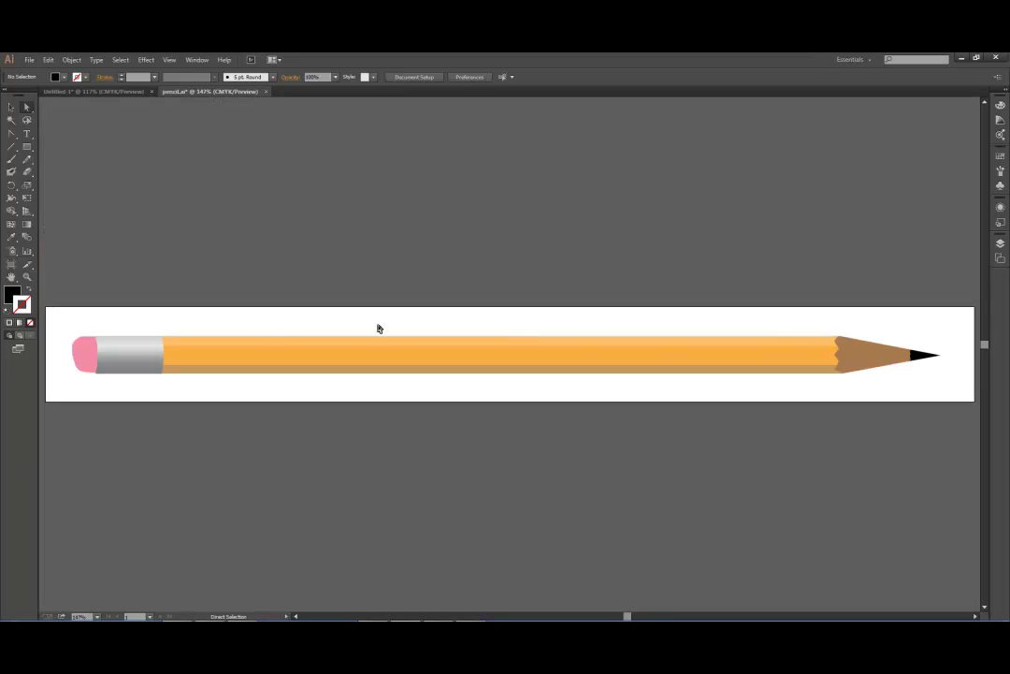
pyautogui.click(11, 107)
pyautogui.click(847, 351)
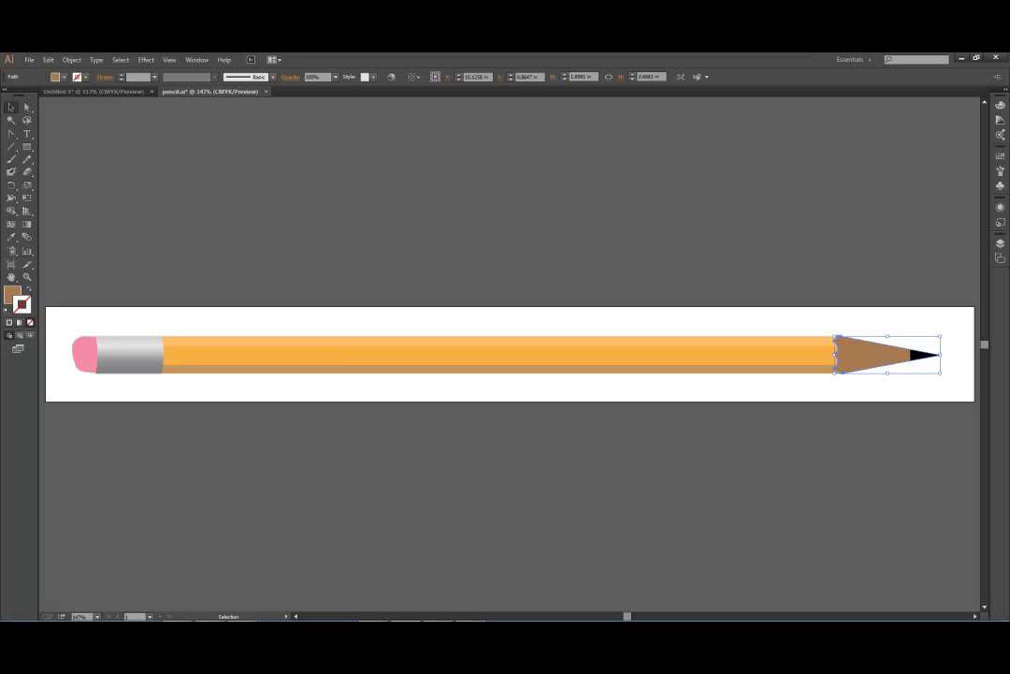
# Zoom in with a marquee around the wooden pencil tip.
pyautogui.click(27, 277)
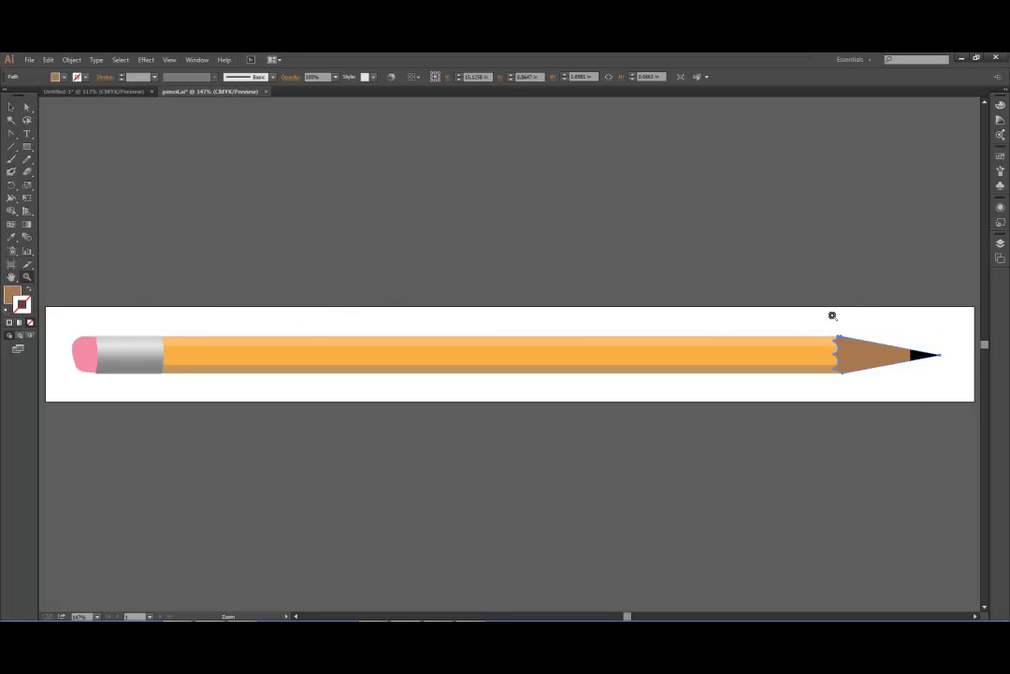
pyautogui.moveTo(817, 321); pyautogui.dragTo(968, 389)
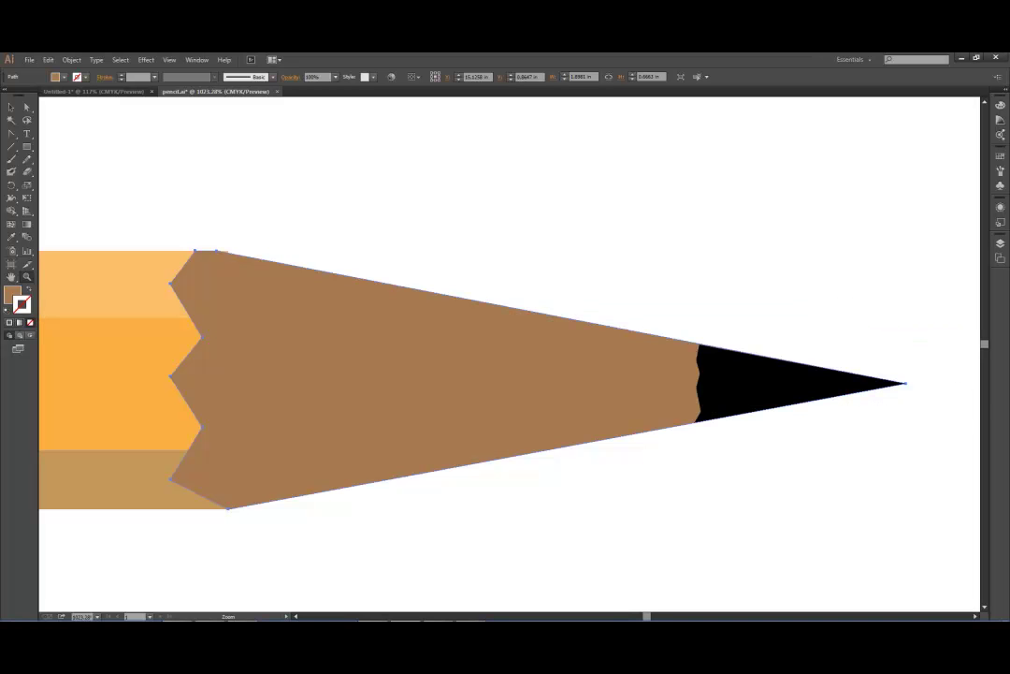
pyautogui.click(12, 107)
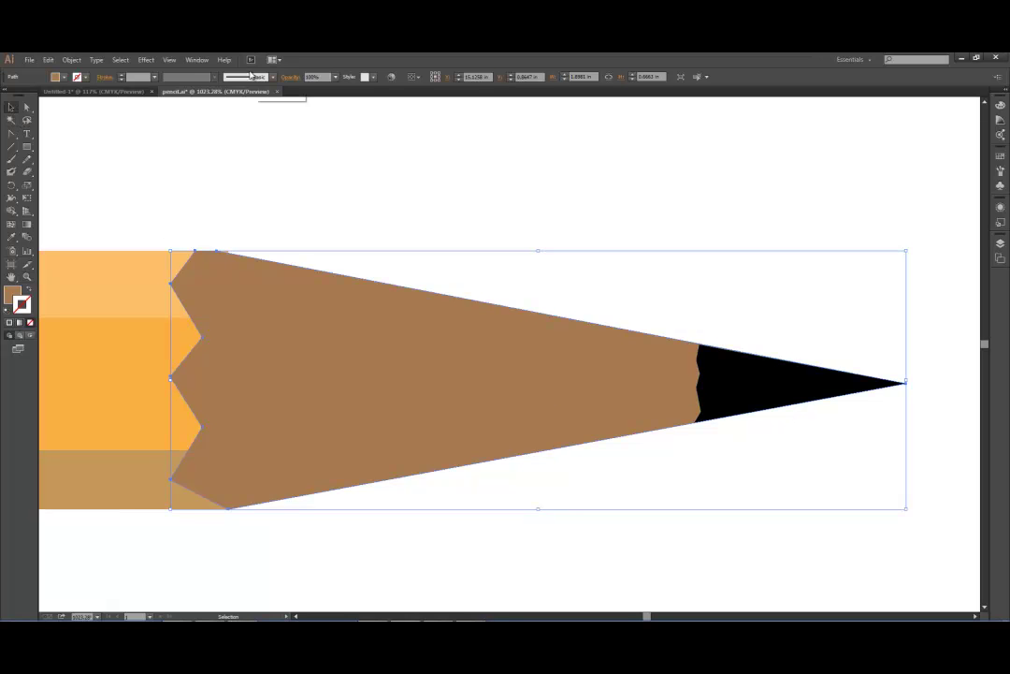
# Open Effect > Texture > Texturizer, preview several textures, then settle on Canvas.
pyautogui.click(147, 60)
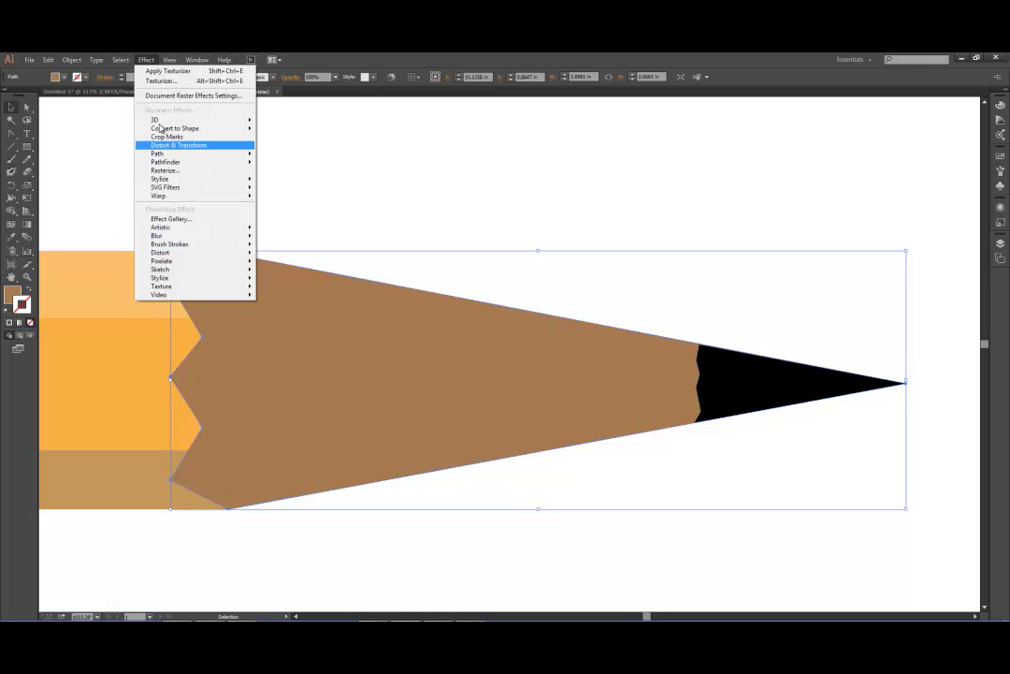
pyautogui.moveTo(189, 288)
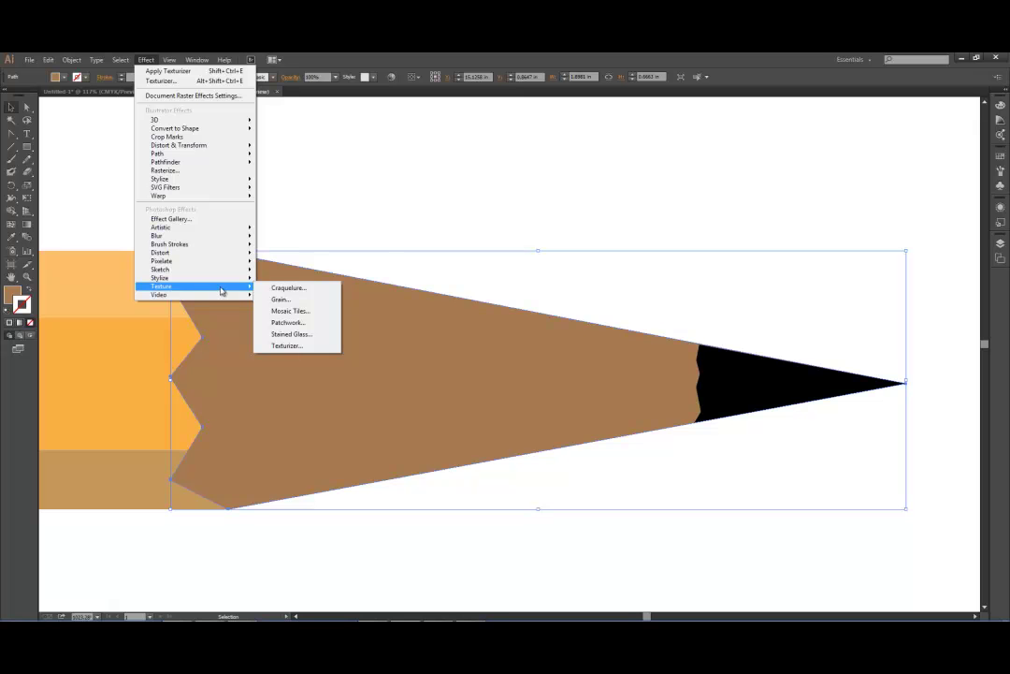
pyautogui.click(292, 350)
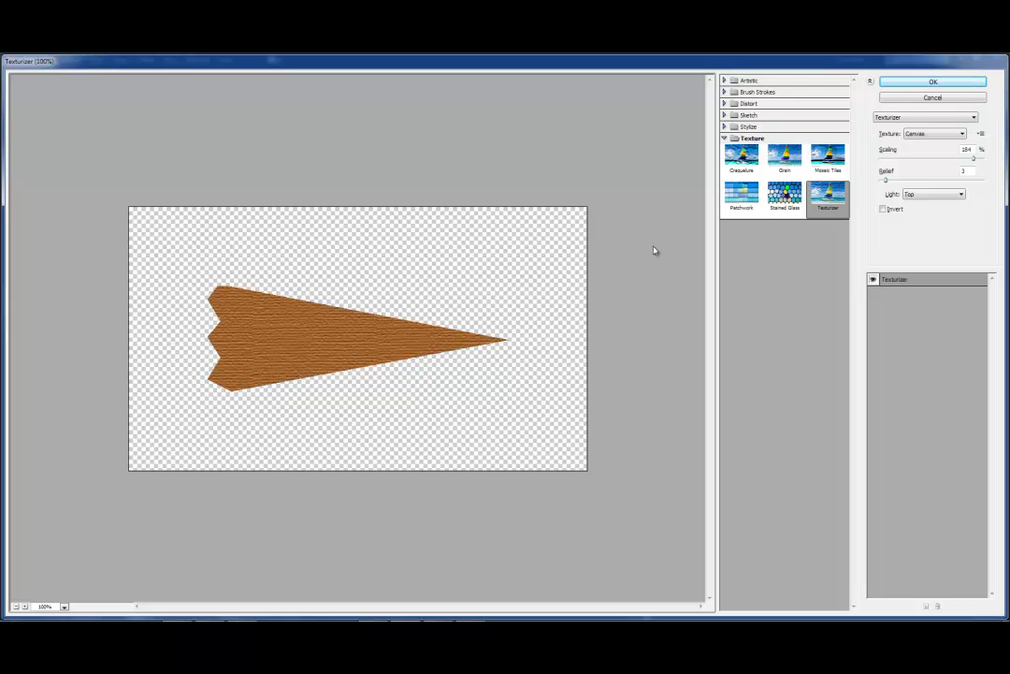
pyautogui.click(741, 158)
pyautogui.click(839, 157)
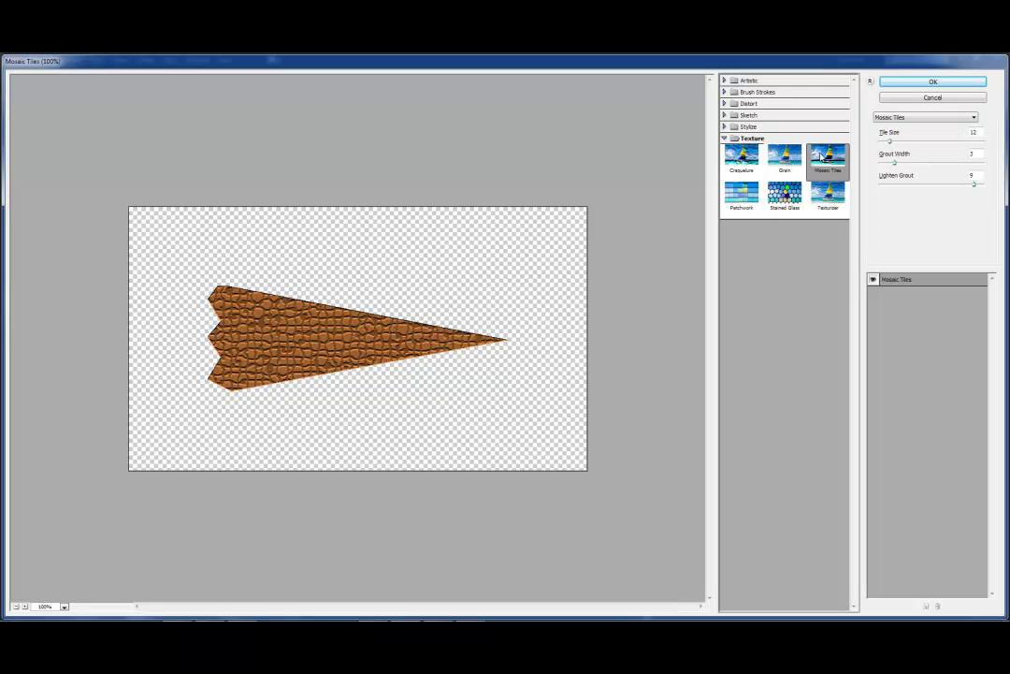
pyautogui.click(785, 157)
pyautogui.click(741, 195)
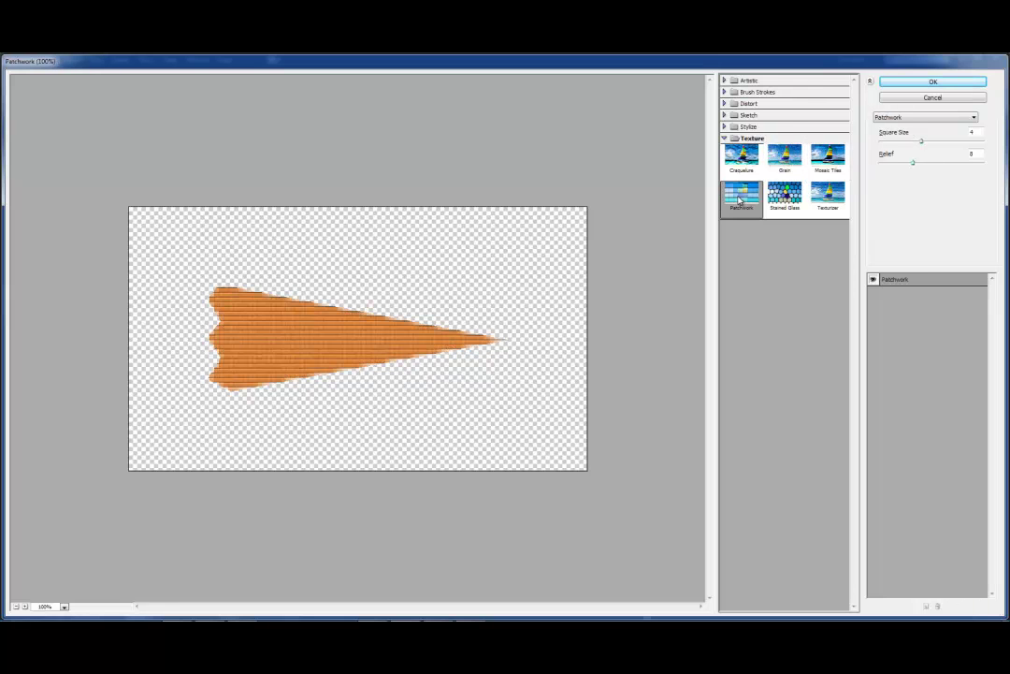
pyautogui.click(785, 194)
pyautogui.click(832, 195)
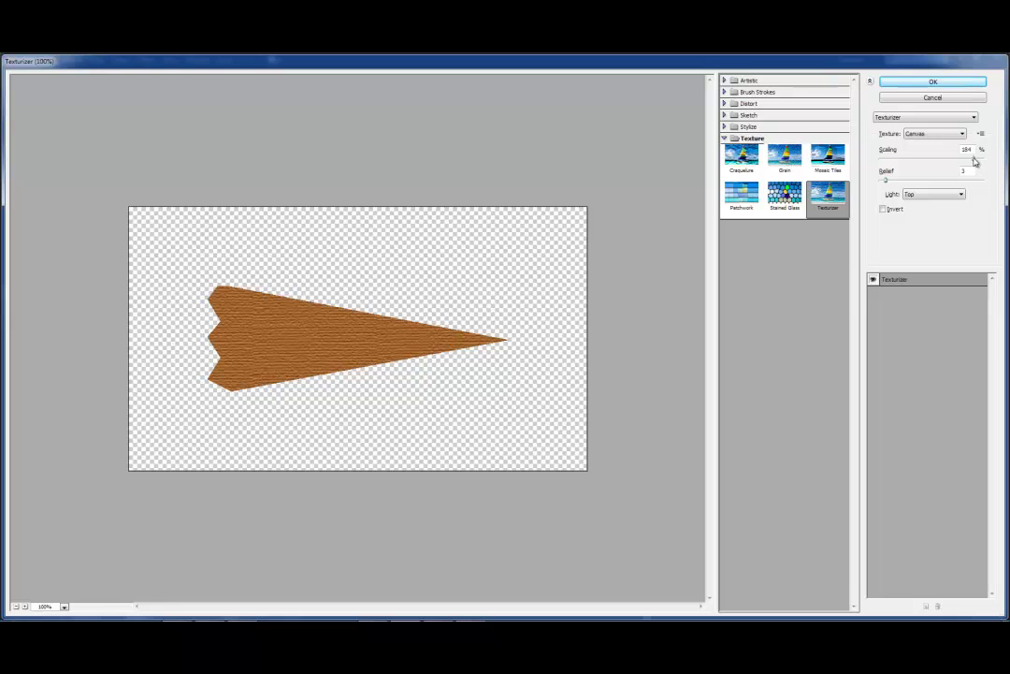
# Set the Canvas texture to 157% scaling, relief 4 and Top light, then apply it.
pyautogui.moveTo(973, 160); pyautogui.dragTo(945, 169)
pyautogui.moveTo(885, 180)
pyautogui.mouseDown()
pyautogui.moveTo(916, 183)
pyautogui.moveTo(888, 190)
pyautogui.mouseUp()
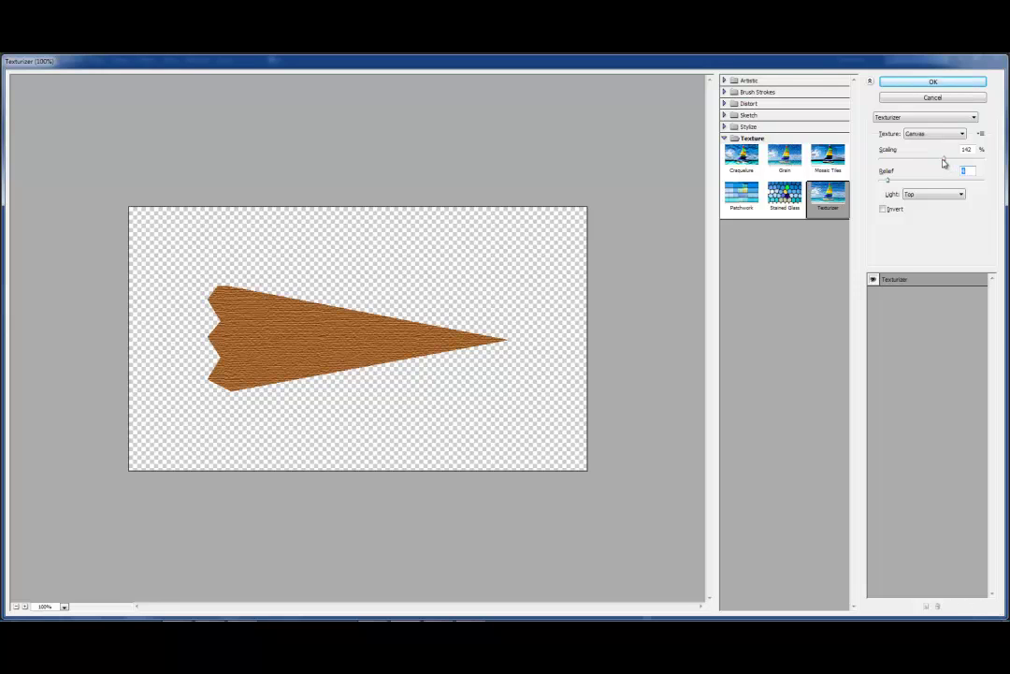
pyautogui.write('4')
pyautogui.hotkey('shift', 'Tab')
pyautogui.moveTo(945, 166)
pyautogui.mouseDown()
pyautogui.moveTo(969, 168)
pyautogui.moveTo(956, 167)
pyautogui.mouseUp()
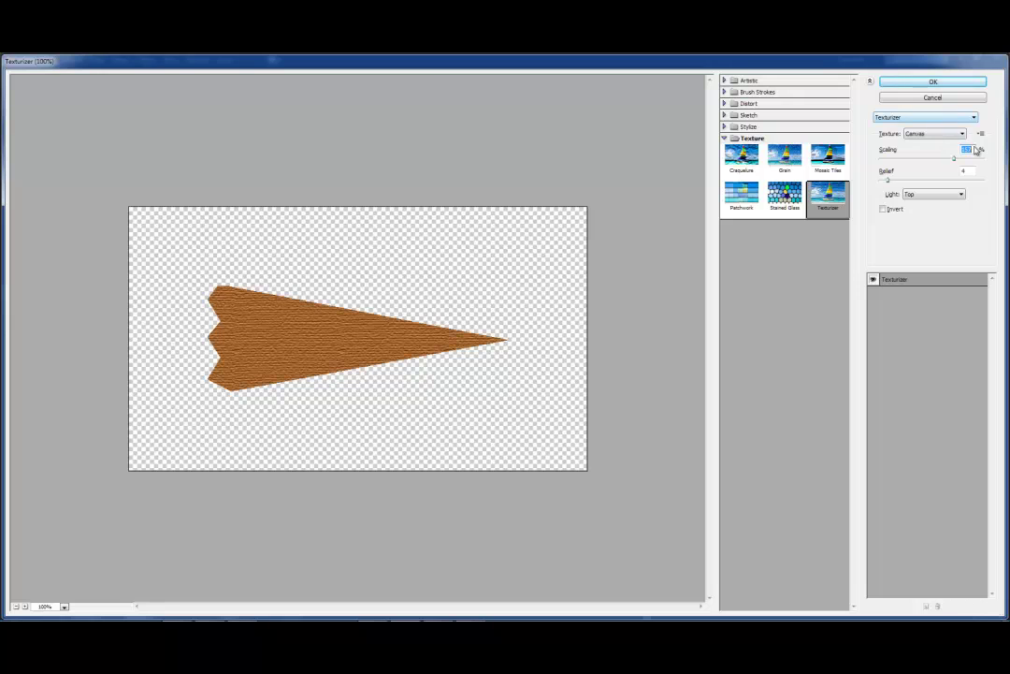
pyautogui.click(920, 195)
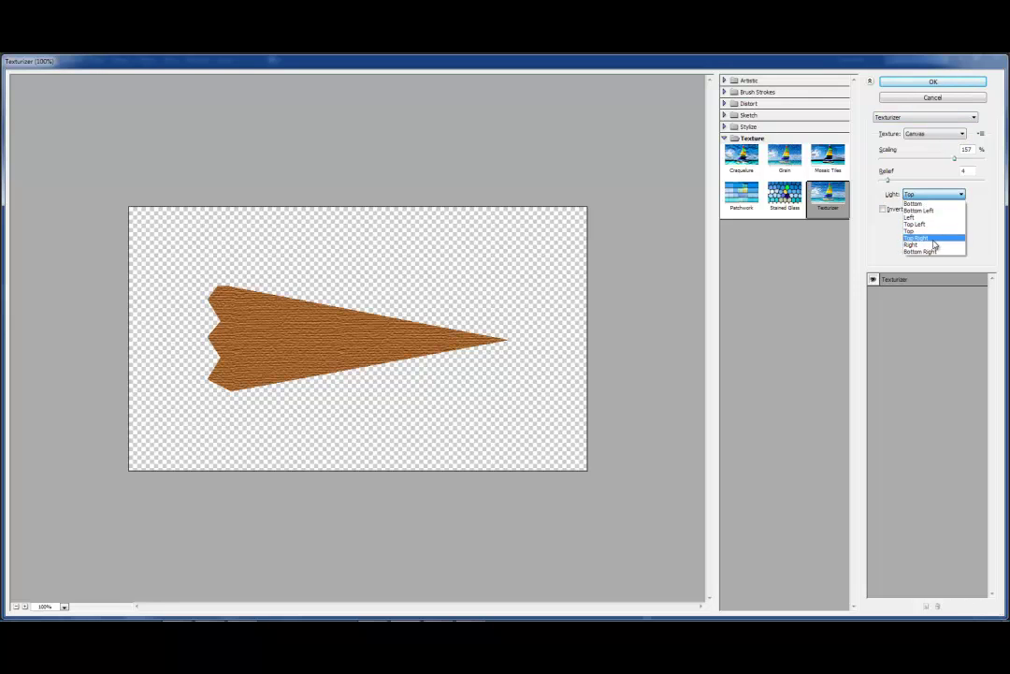
pyautogui.click(934, 245)
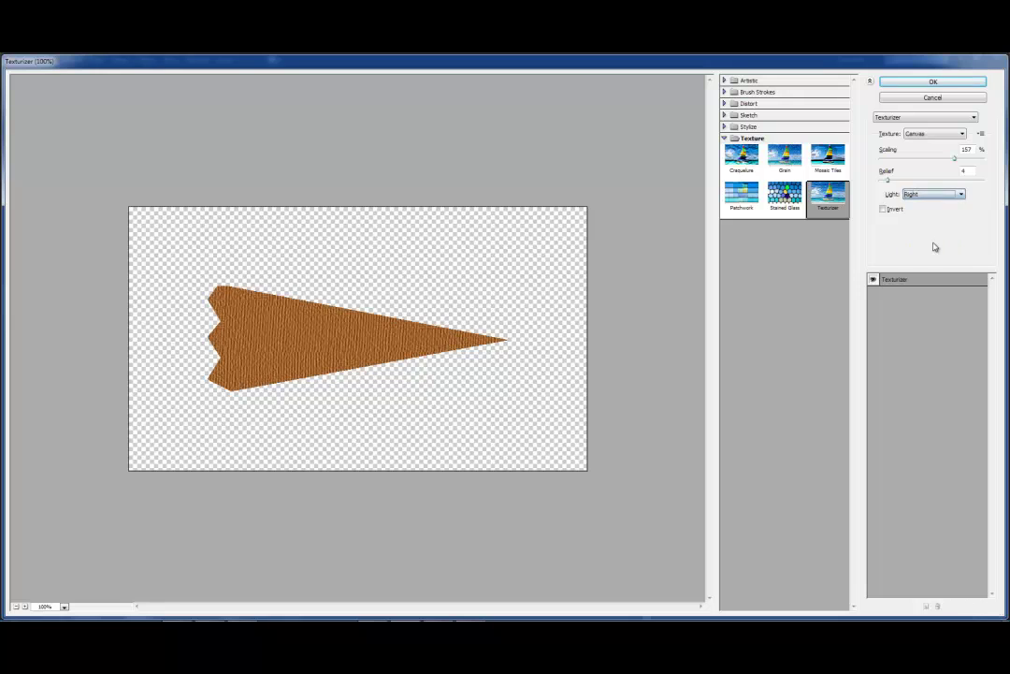
pyautogui.click(934, 195)
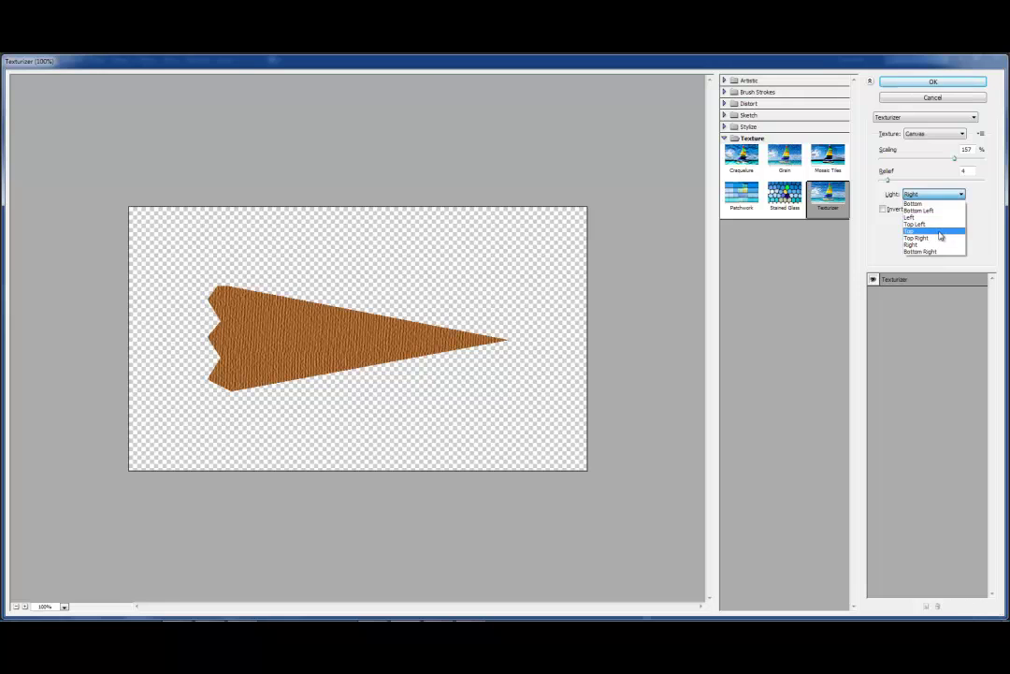
pyautogui.click(940, 233)
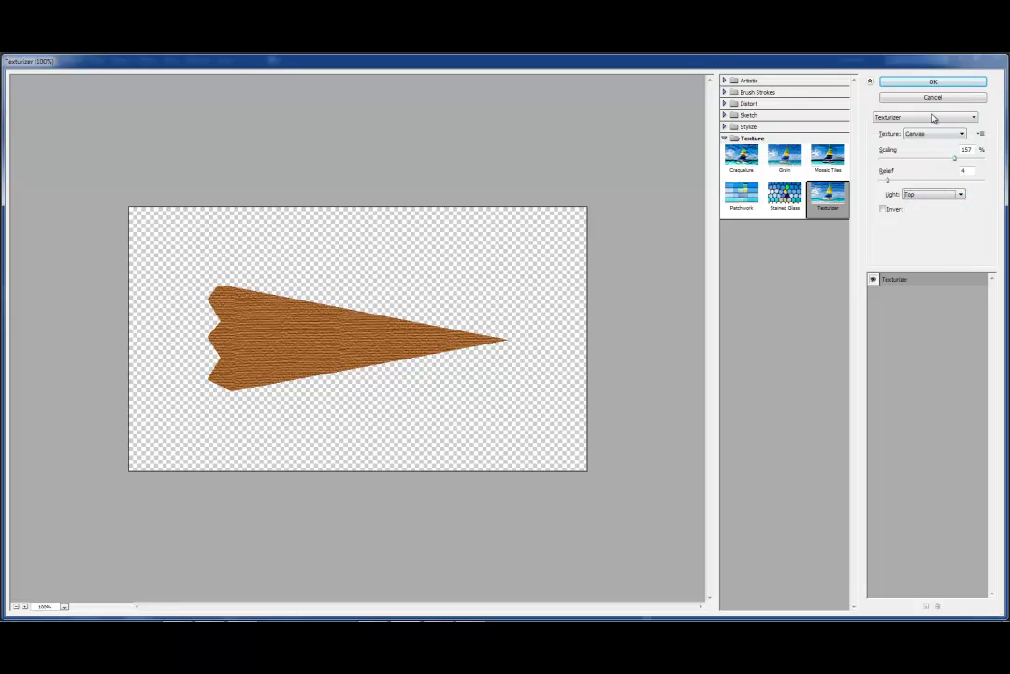
pyautogui.click(936, 83)
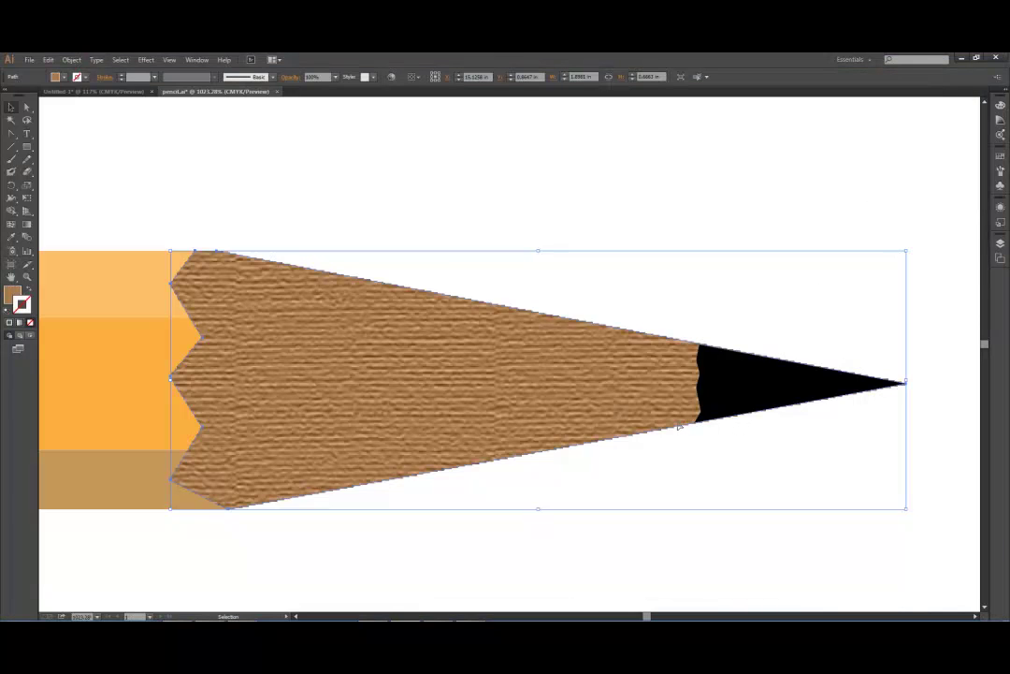
# Deselect, zoom out two steps and pan over to the pink eraser and silver ferrule.
pyautogui.press('a')
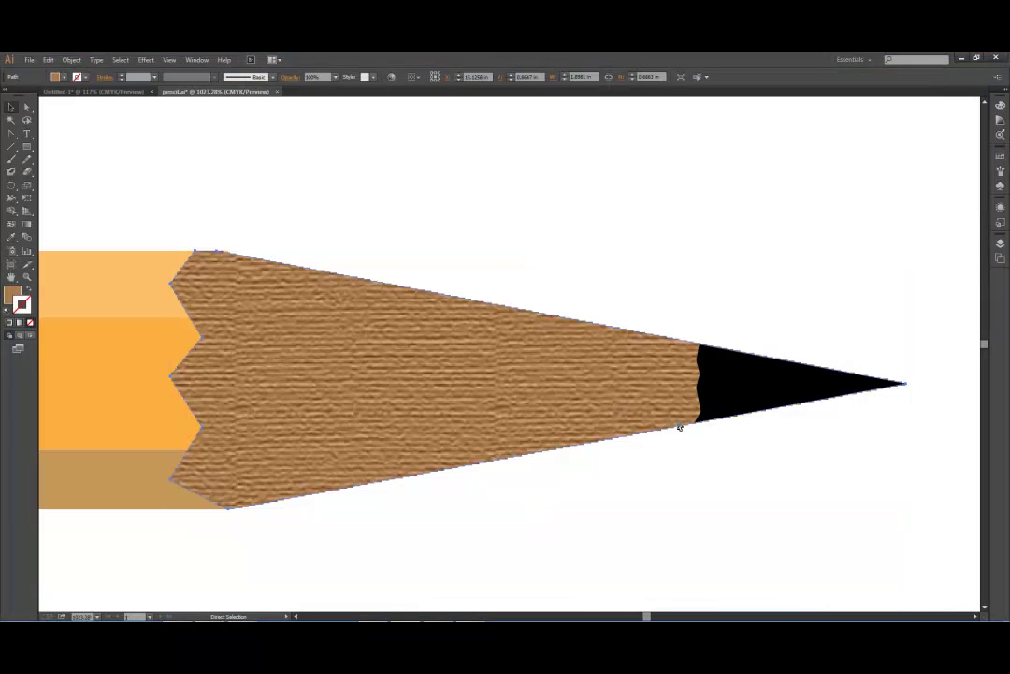
pyautogui.hotkey('ctrl', '-')
pyautogui.hotkey('ctrl', '-')
pyautogui.hotkey('ctrl', '-')
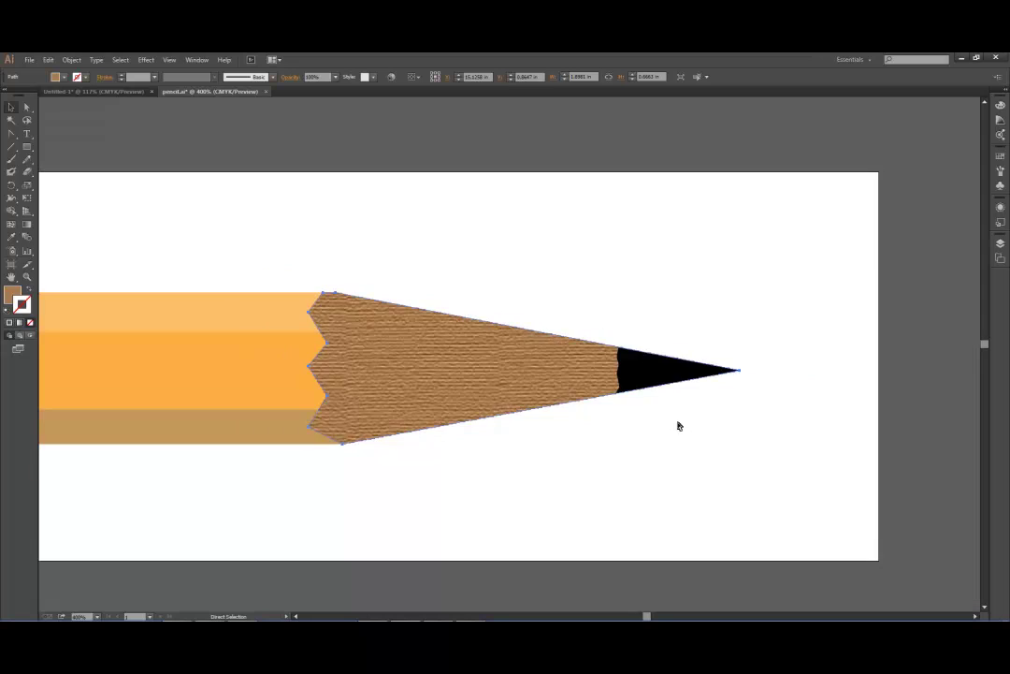
pyautogui.hotkey('ctrl', '-')
pyautogui.hotkey('ctrl', '-')
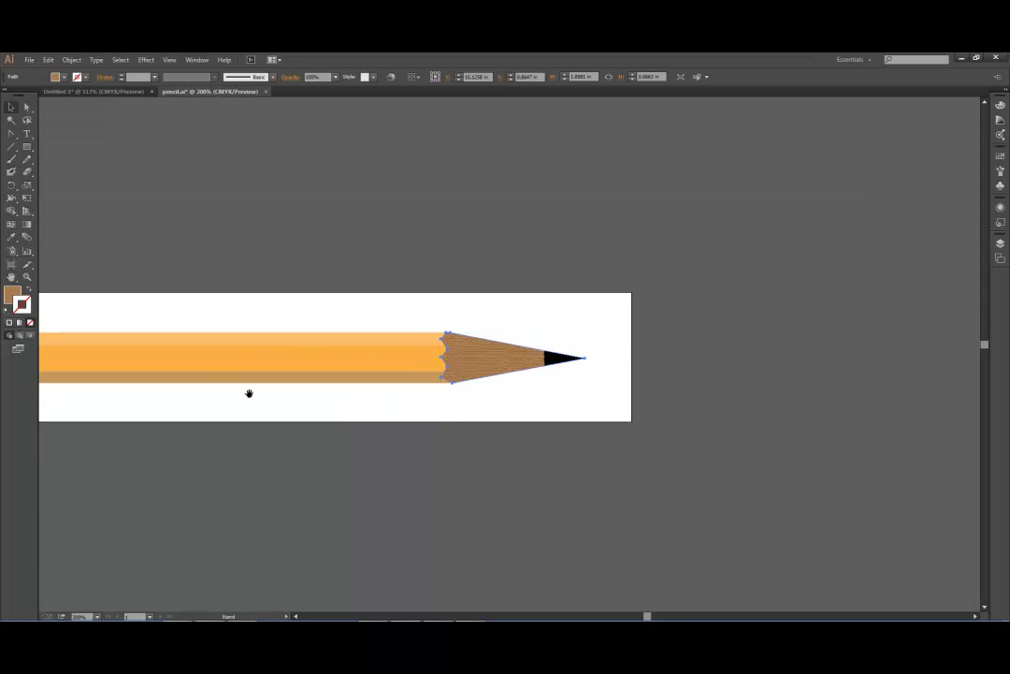
pyautogui.moveTo(210, 398); pyautogui.dragTo(785, 383)
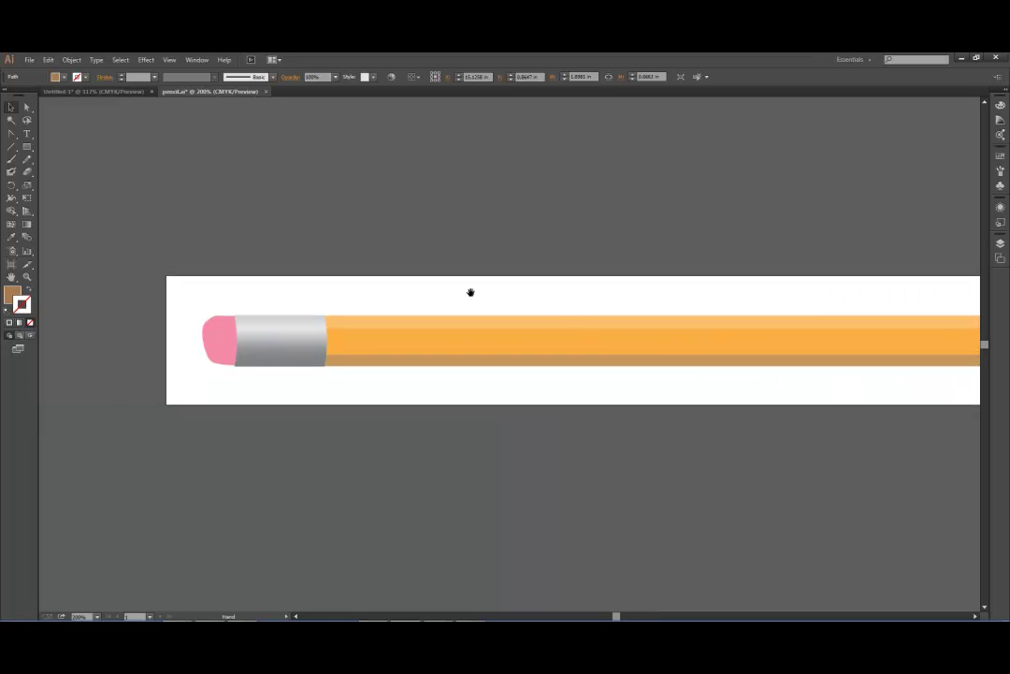
pyautogui.moveTo(401, 293); pyautogui.dragTo(402, 309)
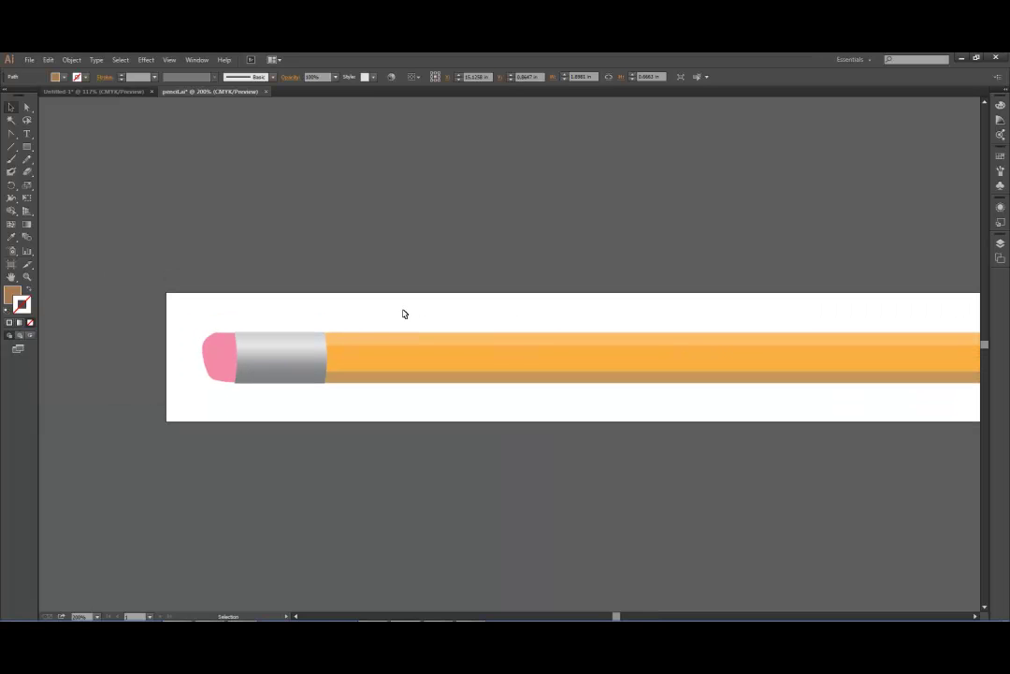
pyautogui.click(242, 373)
pyautogui.click(233, 301)
# With the Pen tool, draw a closed curved sliver down the ferrule beside the eraser.
pyautogui.click(18, 138)
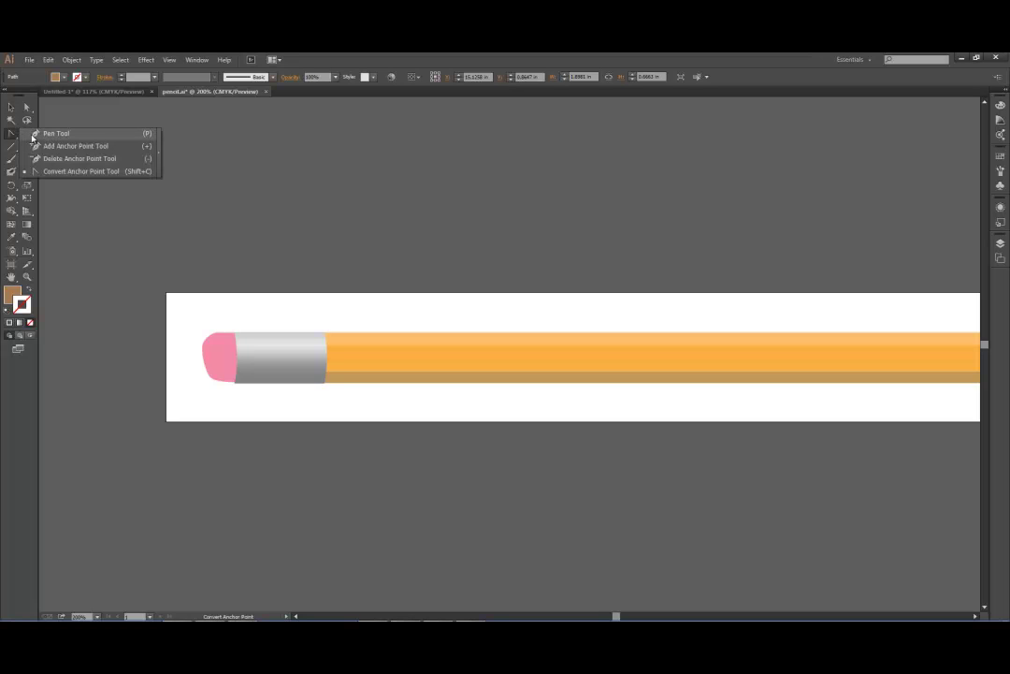
pyautogui.click(98, 137)
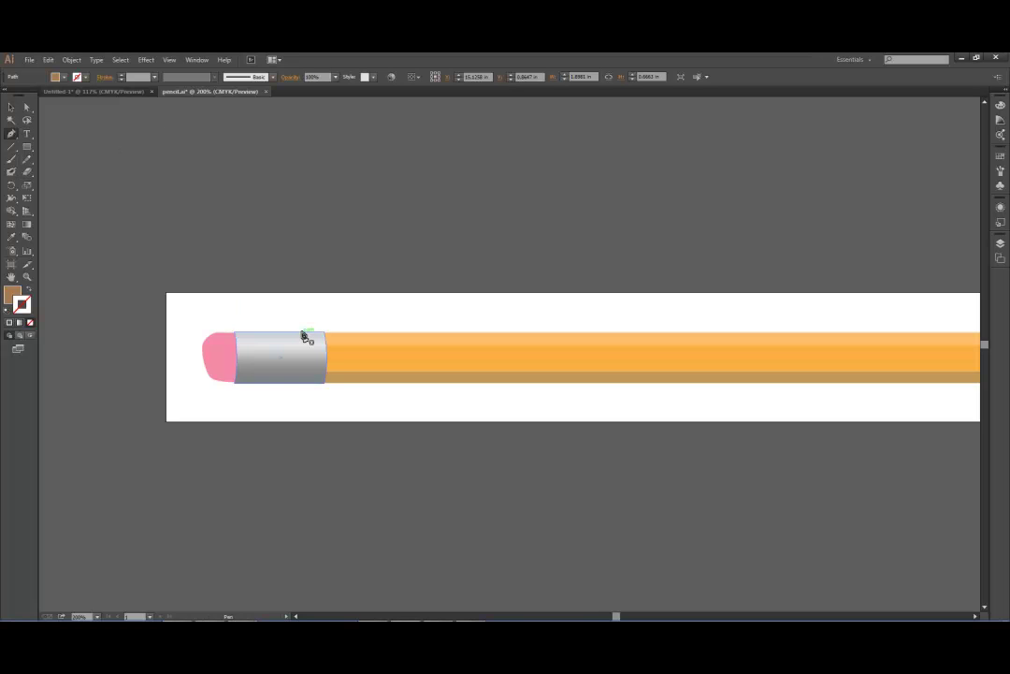
pyautogui.click(253, 361)
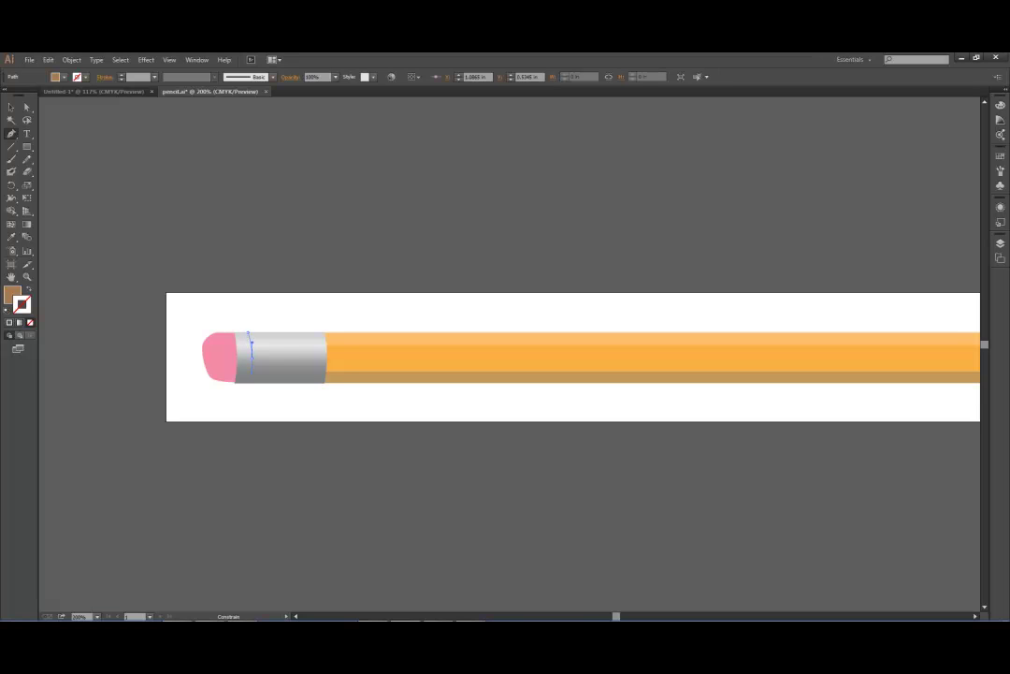
pyautogui.click(253, 378)
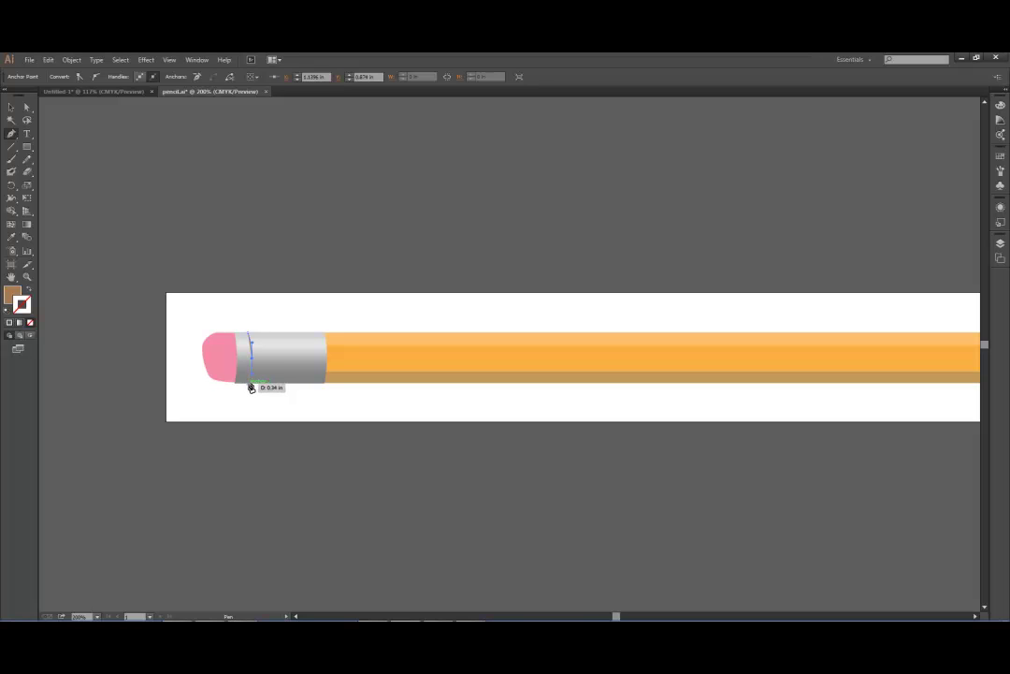
pyautogui.click(249, 384)
pyautogui.press('v')
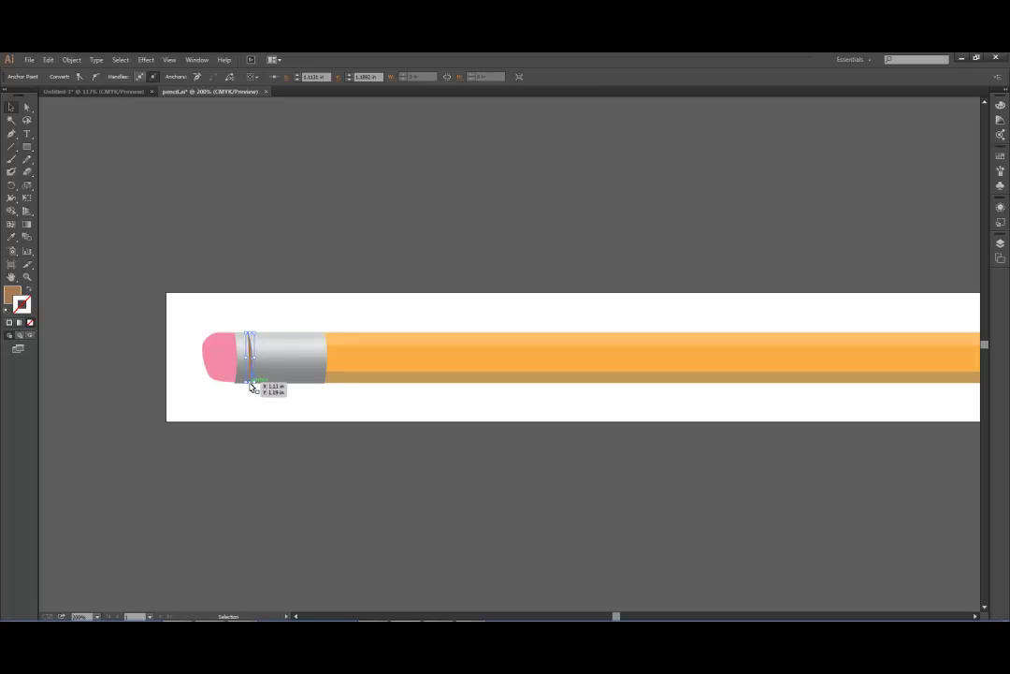
# Give the sliver no fill and a grey stroke.
pyautogui.click(249, 378)
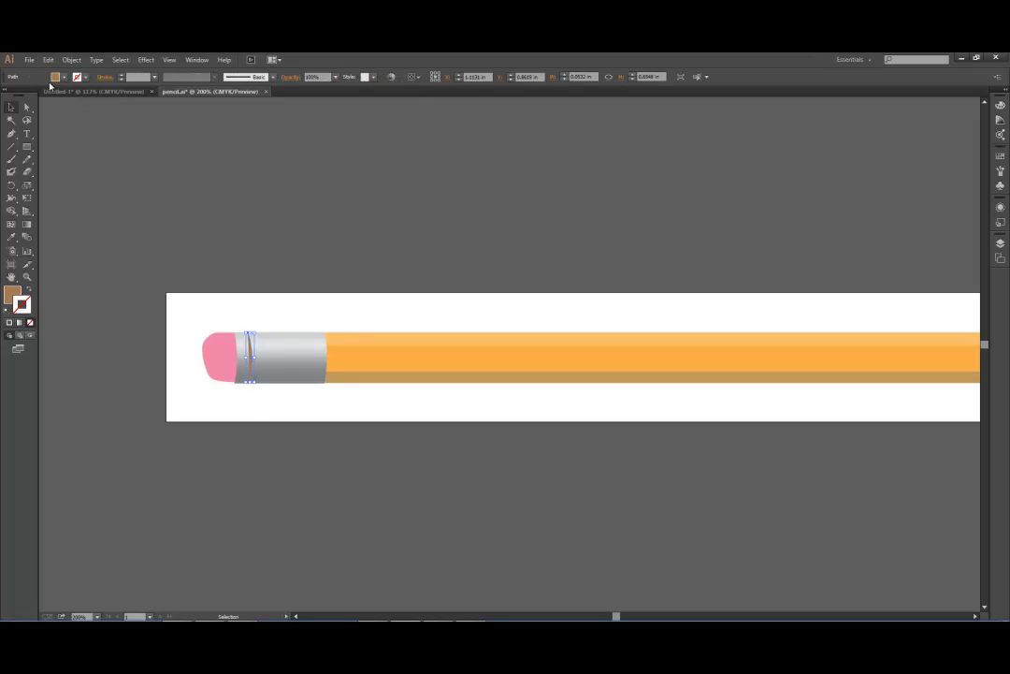
pyautogui.click(54, 77)
pyautogui.click(8, 93)
pyautogui.click(78, 78)
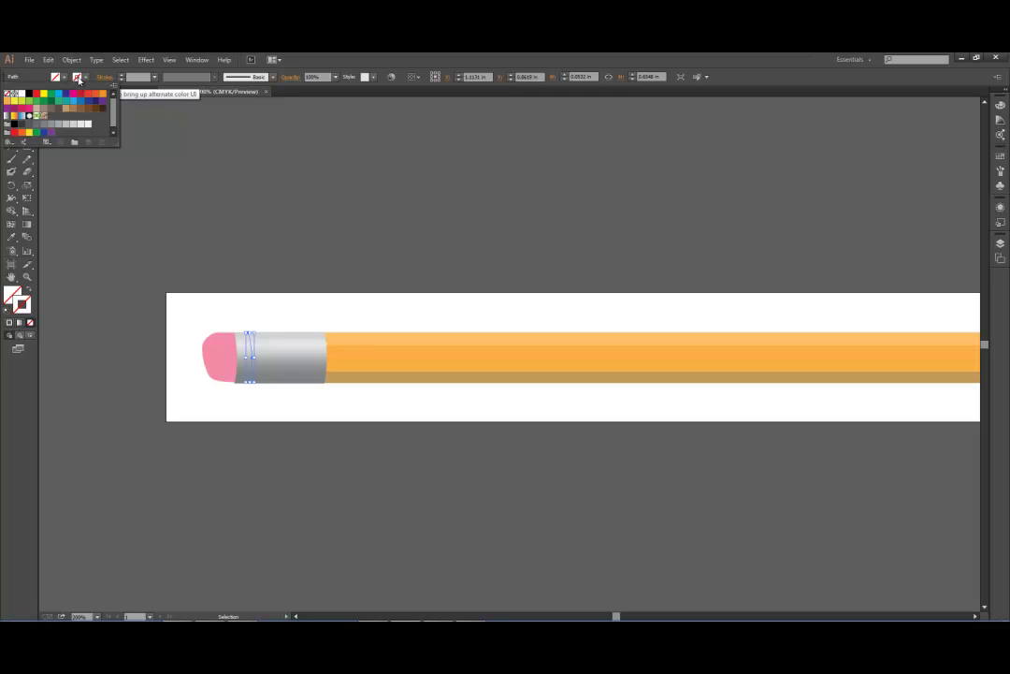
pyautogui.click(73, 124)
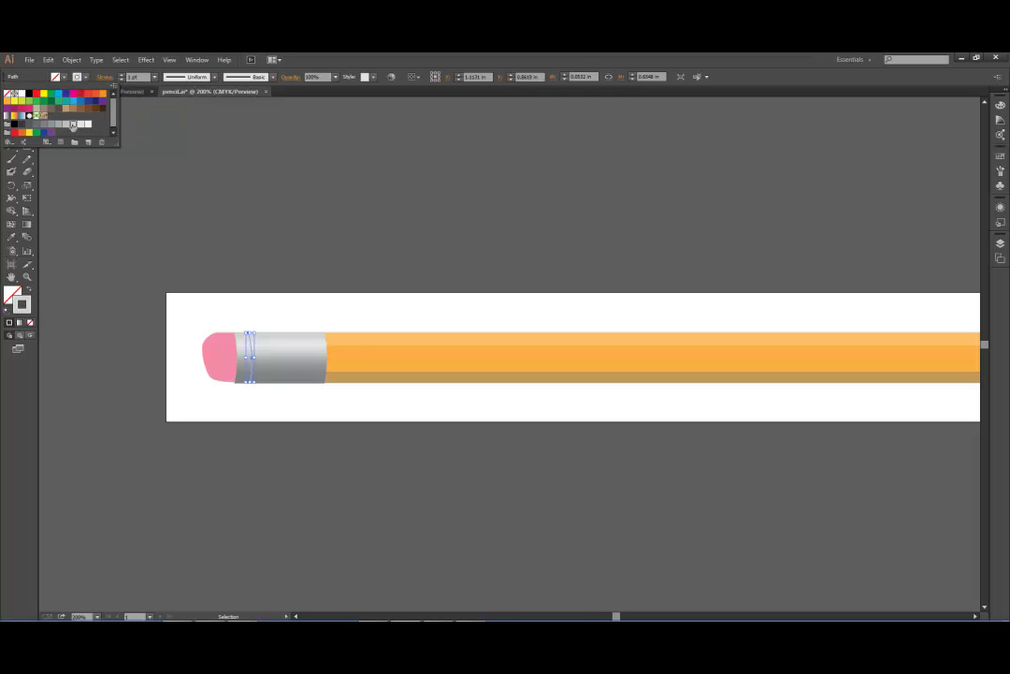
pyautogui.click(301, 304)
pyautogui.click(250, 310)
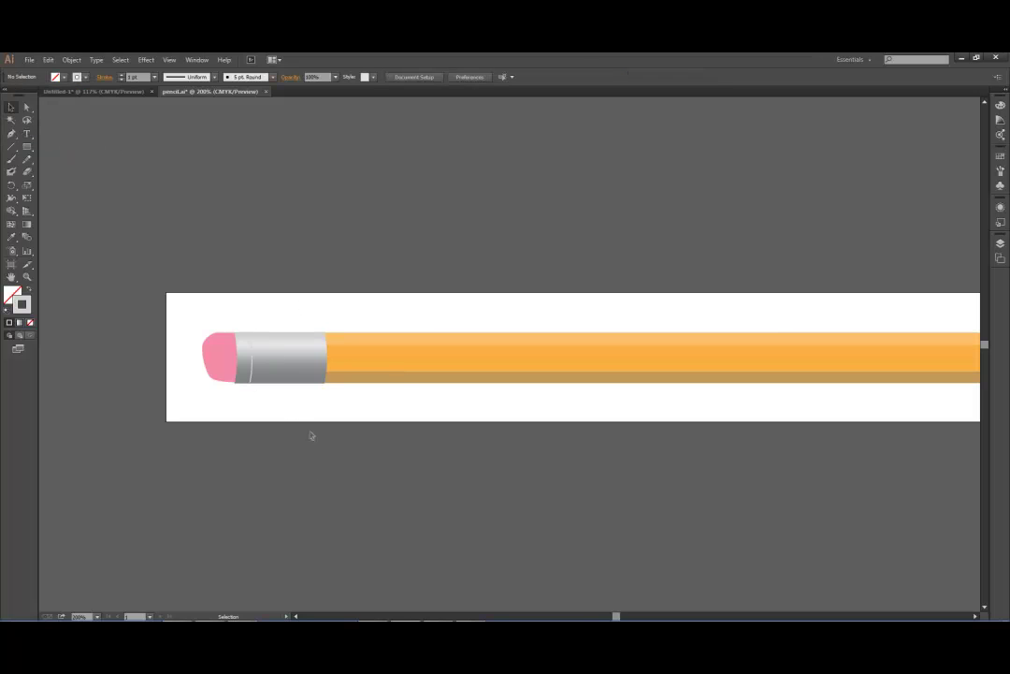
# Zoom in on the ferrule and drag the curve's anchors to its top and bottom edges.
pyautogui.click(27, 277)
pyautogui.moveTo(189, 309)
pyautogui.mouseDown()
pyautogui.moveTo(314, 384)
pyautogui.moveTo(301, 379)
pyautogui.mouseUp()
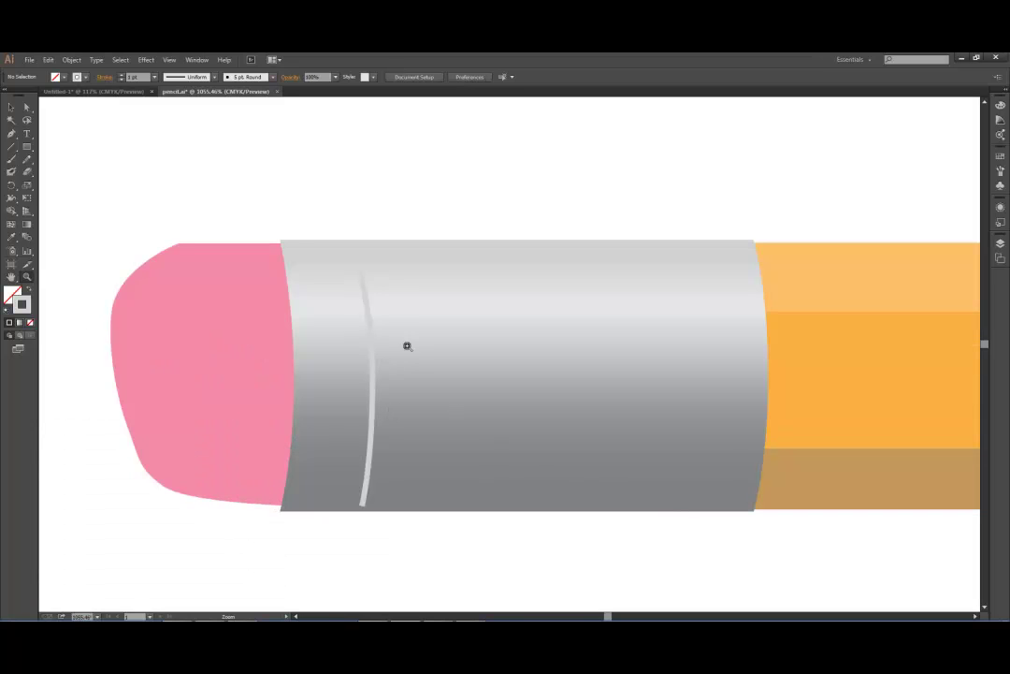
pyautogui.click(27, 107)
pyautogui.click(321, 269)
pyautogui.click(366, 282)
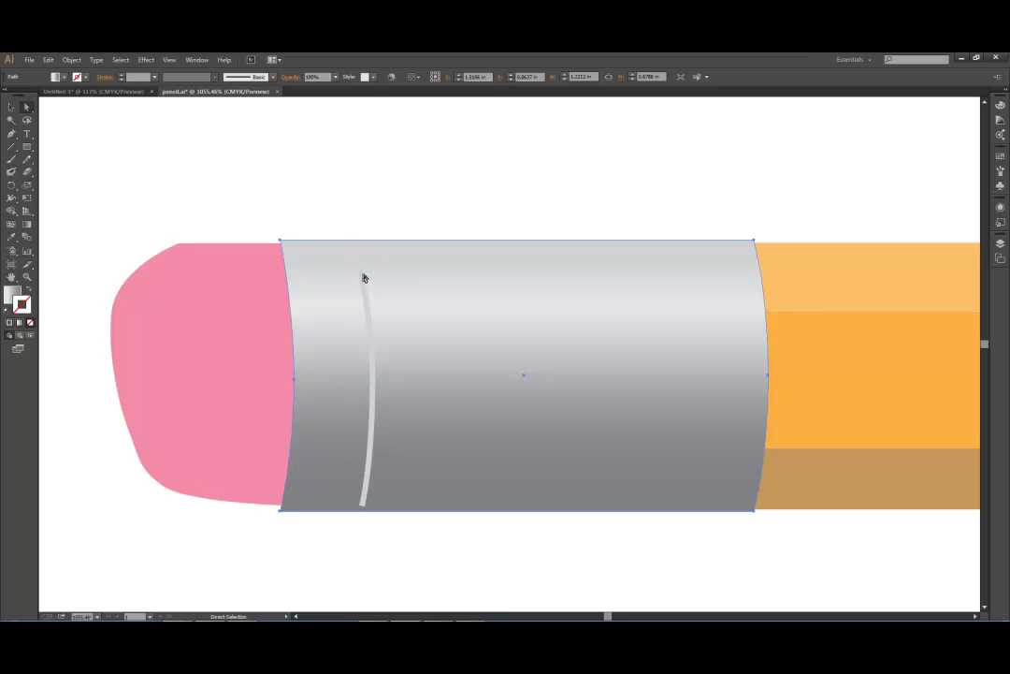
pyautogui.click(365, 280)
pyautogui.click(355, 246)
pyautogui.moveTo(355, 247); pyautogui.dragTo(352, 242)
pyautogui.moveTo(363, 502); pyautogui.dragTo(359, 511)
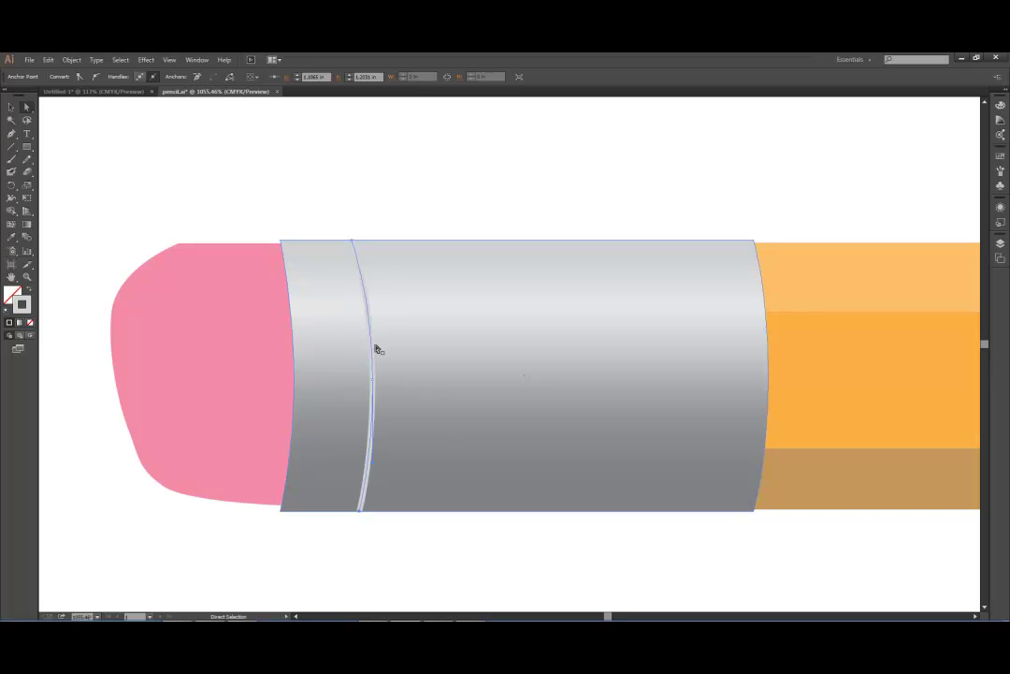
pyautogui.moveTo(374, 349); pyautogui.dragTo(372, 293)
# Apply a linear gradient to the ferrule curve's stroke from the Gradient panel.
pyautogui.click(13, 107)
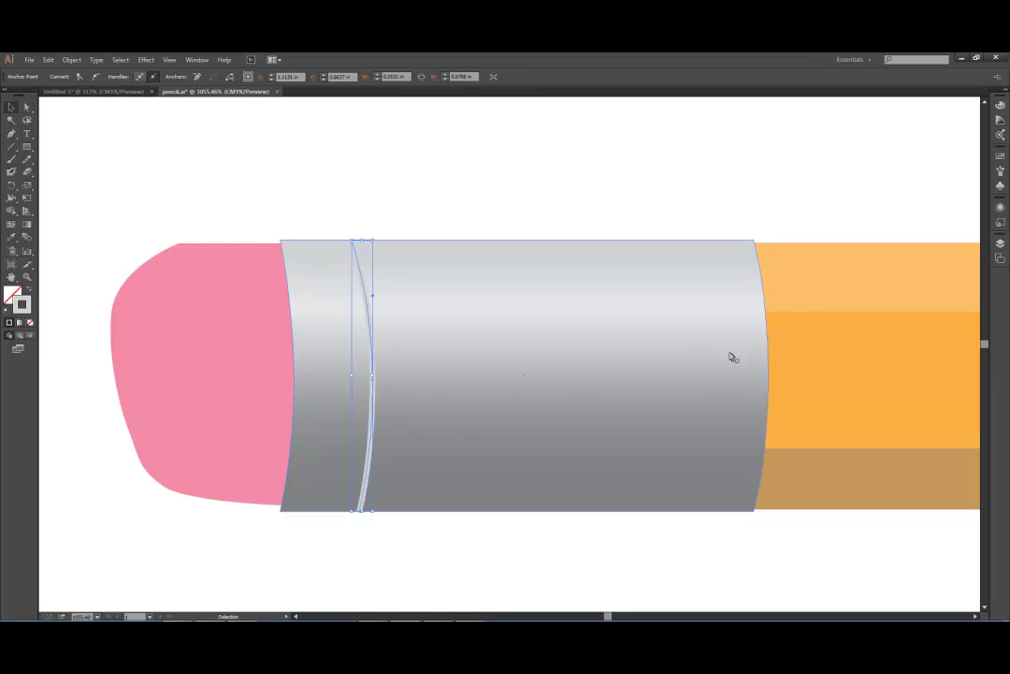
pyautogui.click(28, 225)
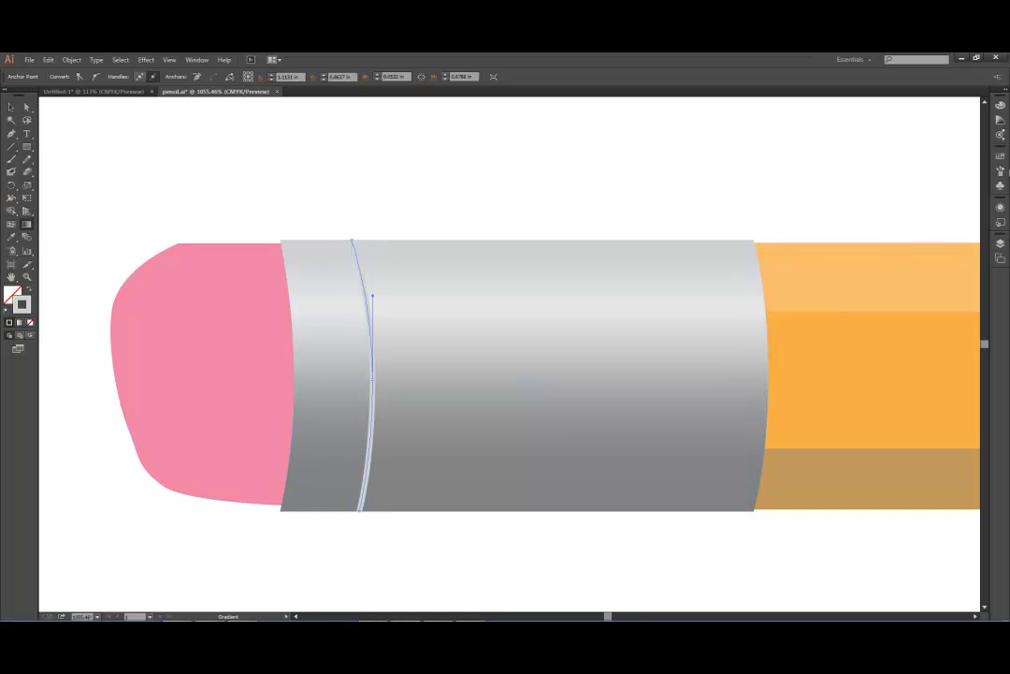
pyautogui.click(196, 60)
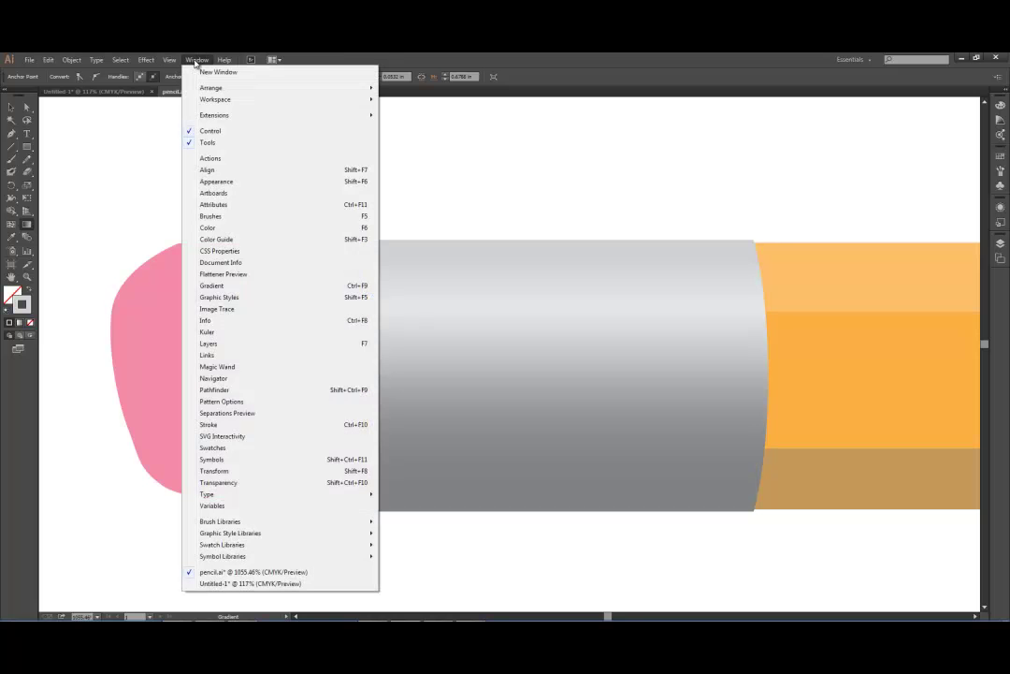
pyautogui.click(222, 286)
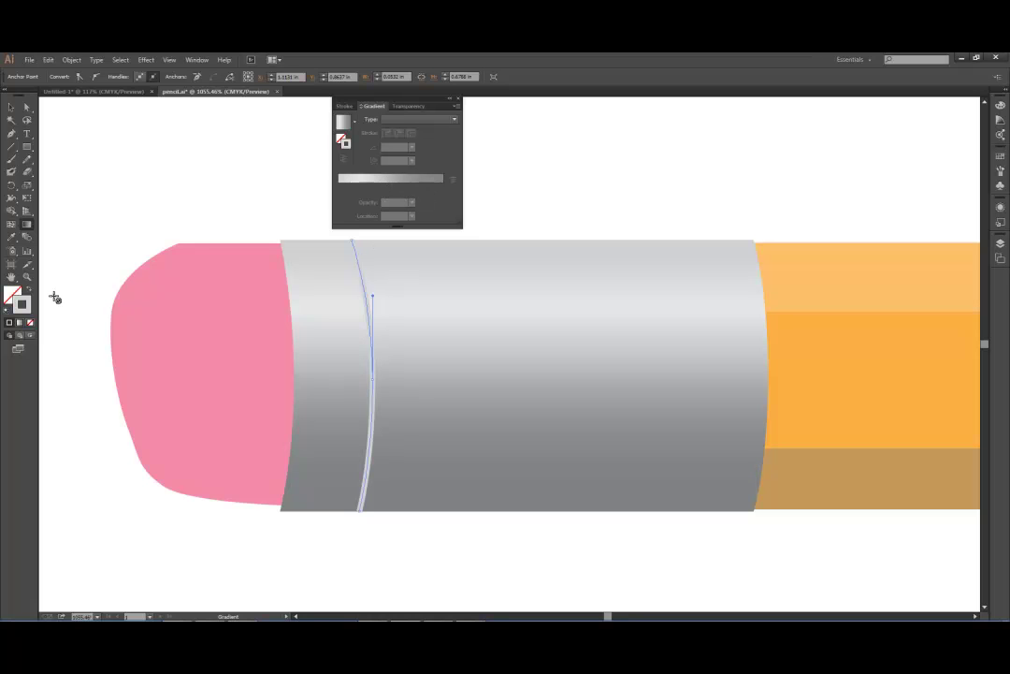
pyautogui.click(11, 296)
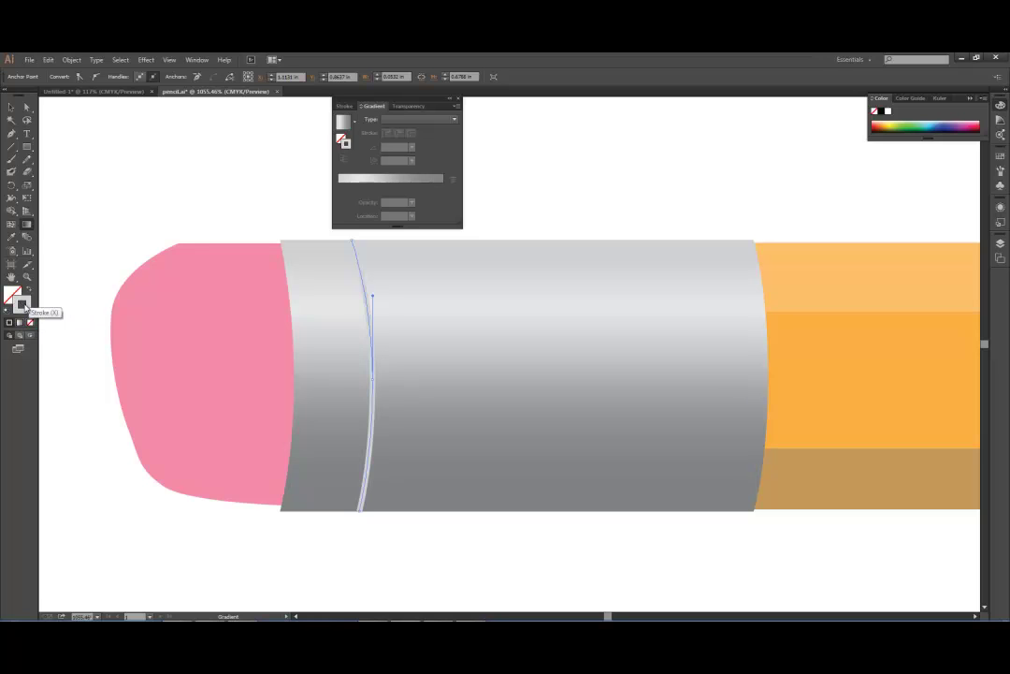
pyautogui.click(22, 305)
pyautogui.click(374, 178)
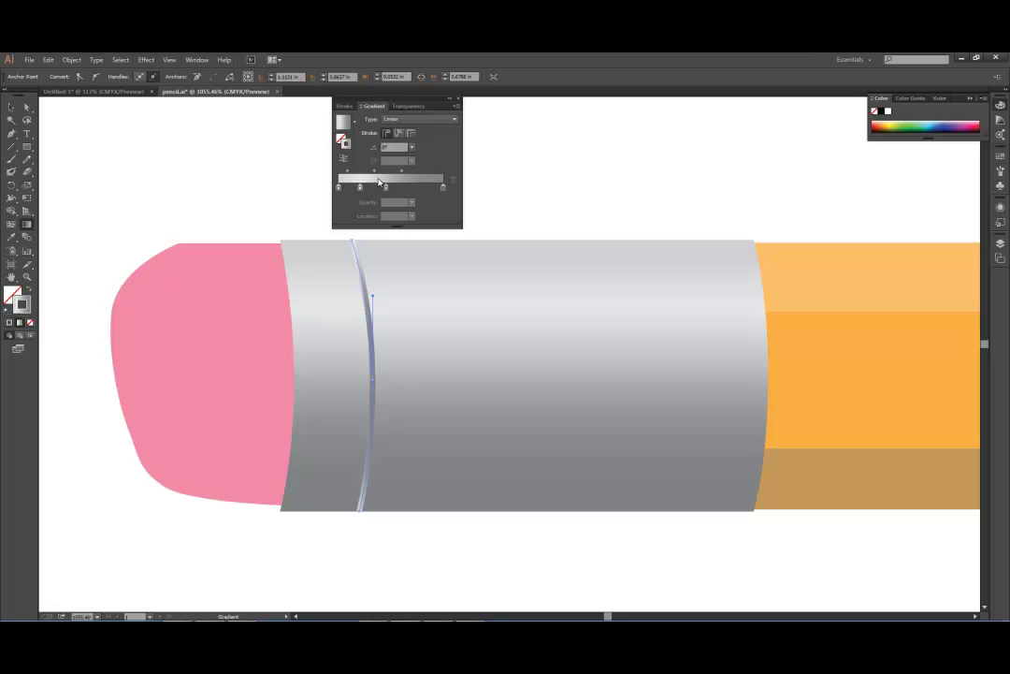
pyautogui.click(11, 108)
# Select the curved groove line and Shift-add the grey ferrule shape to the selection.
pyautogui.click(561, 210)
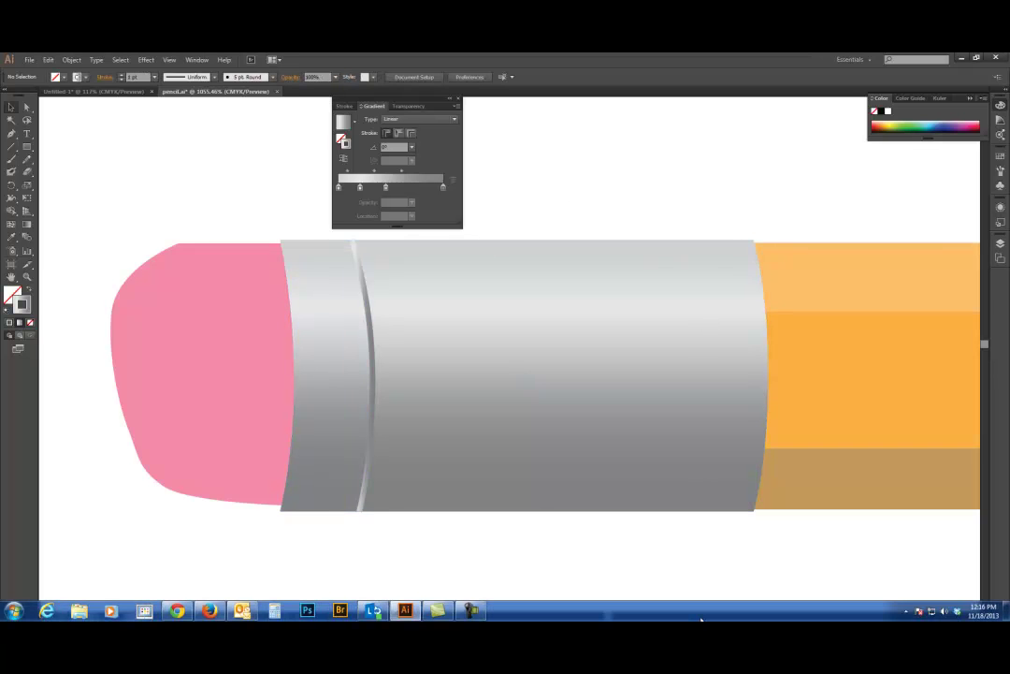
pyautogui.click(374, 348)
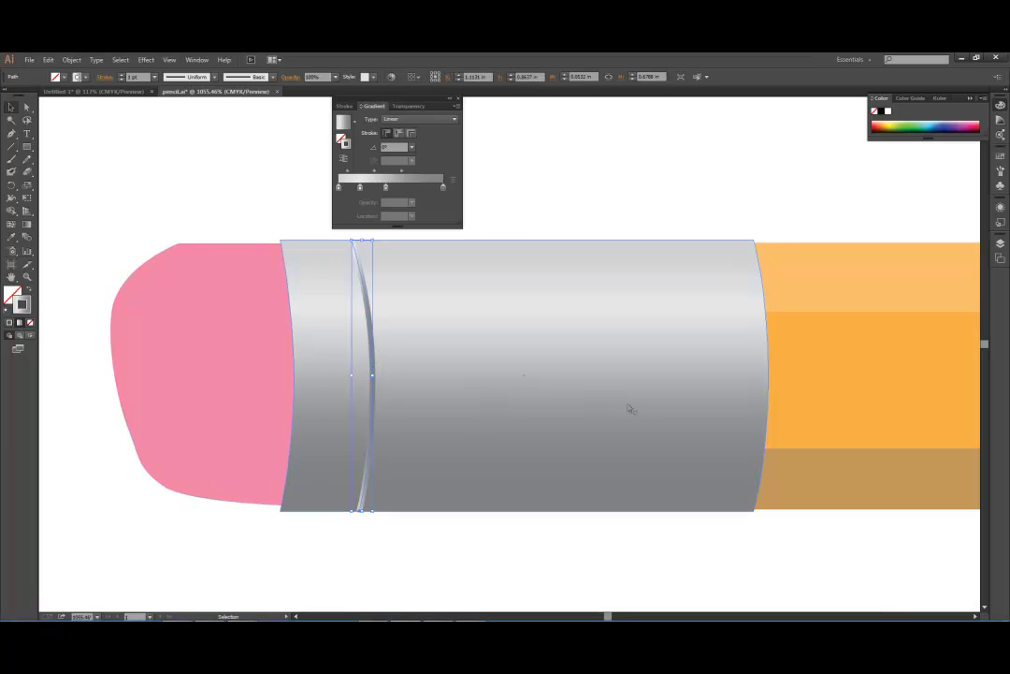
pyautogui.click(684, 361)
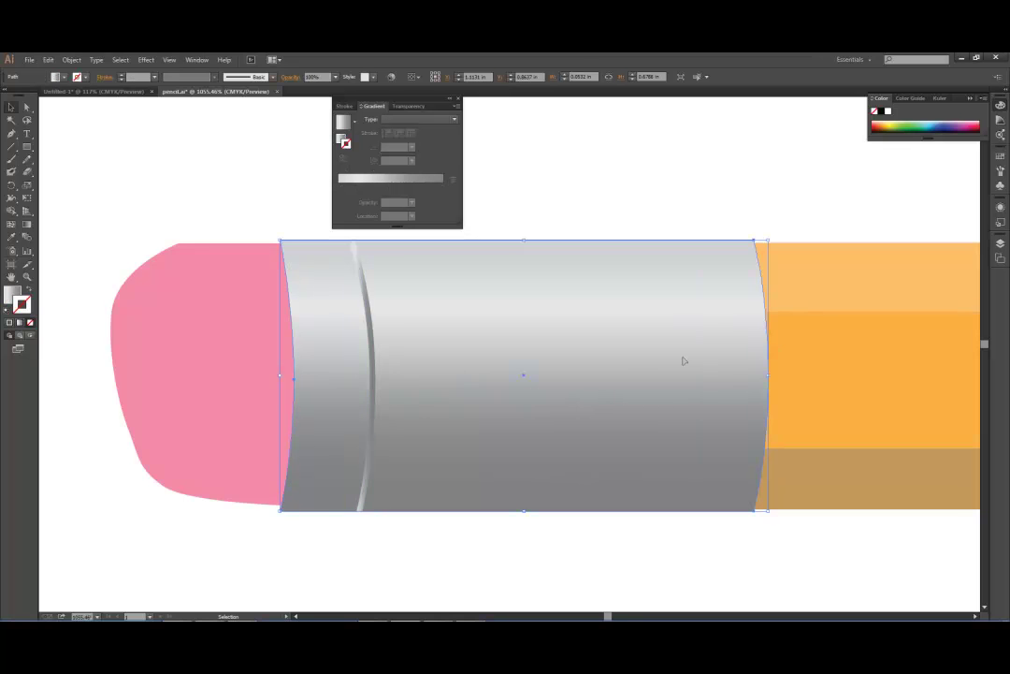
pyautogui.click(375, 345)
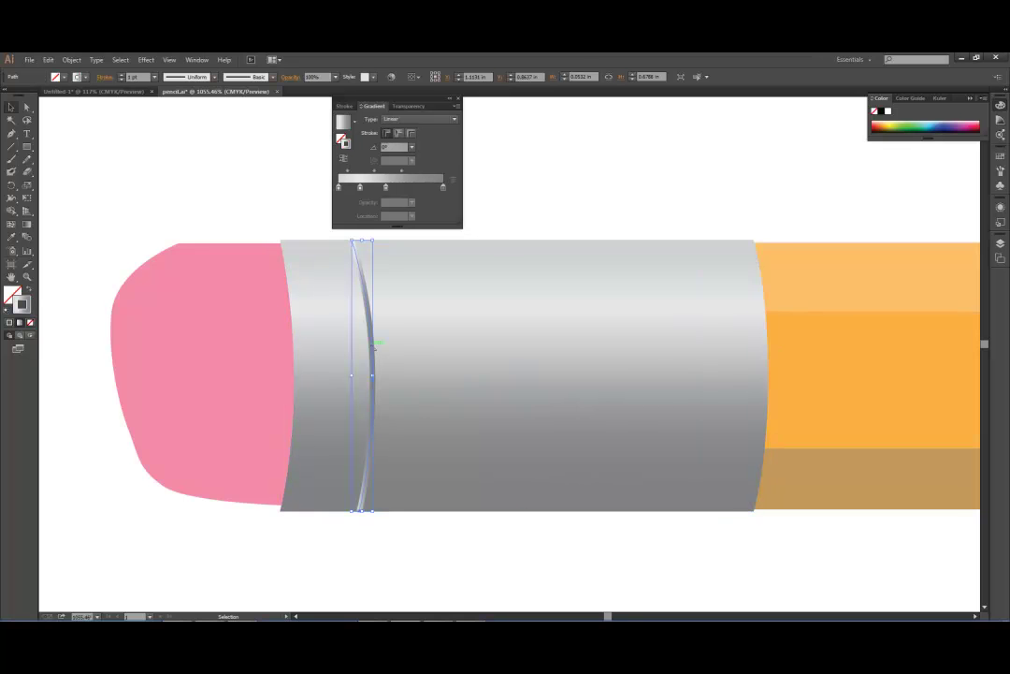
pyautogui.keyDown('shift'); pyautogui.click(384, 346); pyautogui.keyUp('shift')
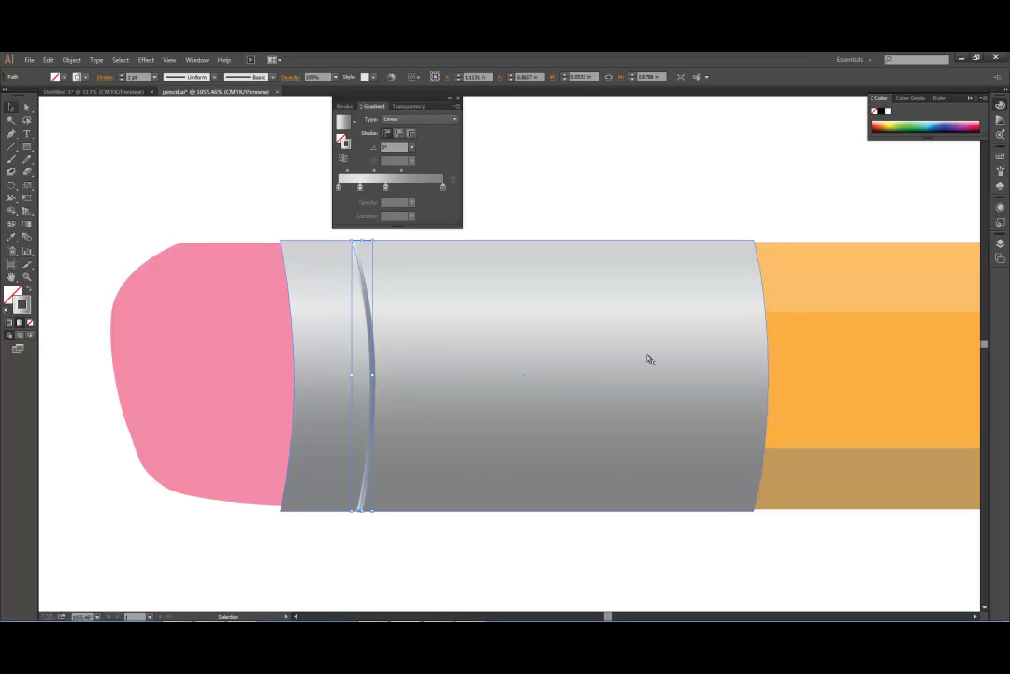
pyautogui.keyDown('shift'); pyautogui.click(690, 354); pyautogui.keyUp('shift')
pyautogui.keyDown('shift'); pyautogui.click(710, 374); pyautogui.keyUp('shift')
# Group the ferrule with the groove, then lock the ferrule shape in the Layers panel.
pyautogui.hotkey('ctrl', 'g')
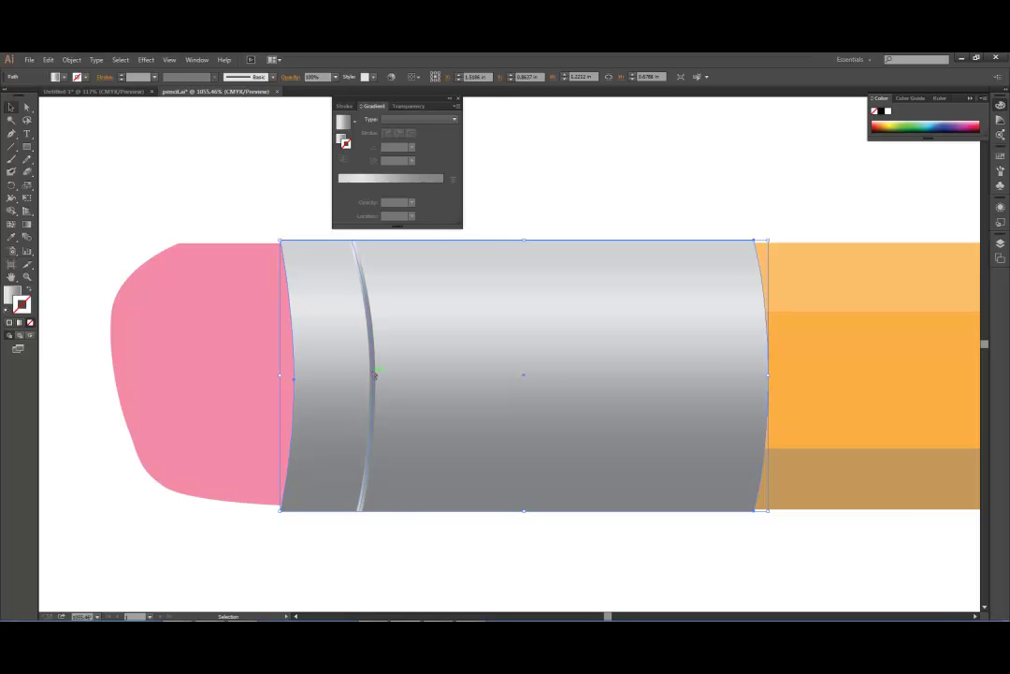
pyautogui.keyDown('shift'); pyautogui.click(661, 338); pyautogui.keyUp('shift')
pyautogui.click(1001, 245)
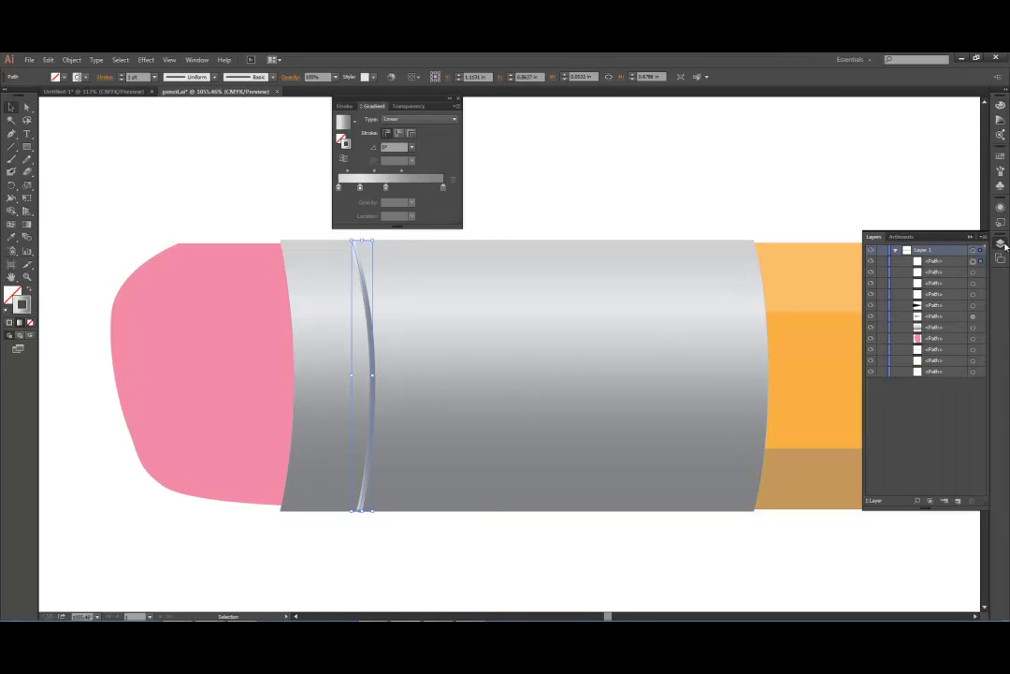
pyautogui.click(692, 428)
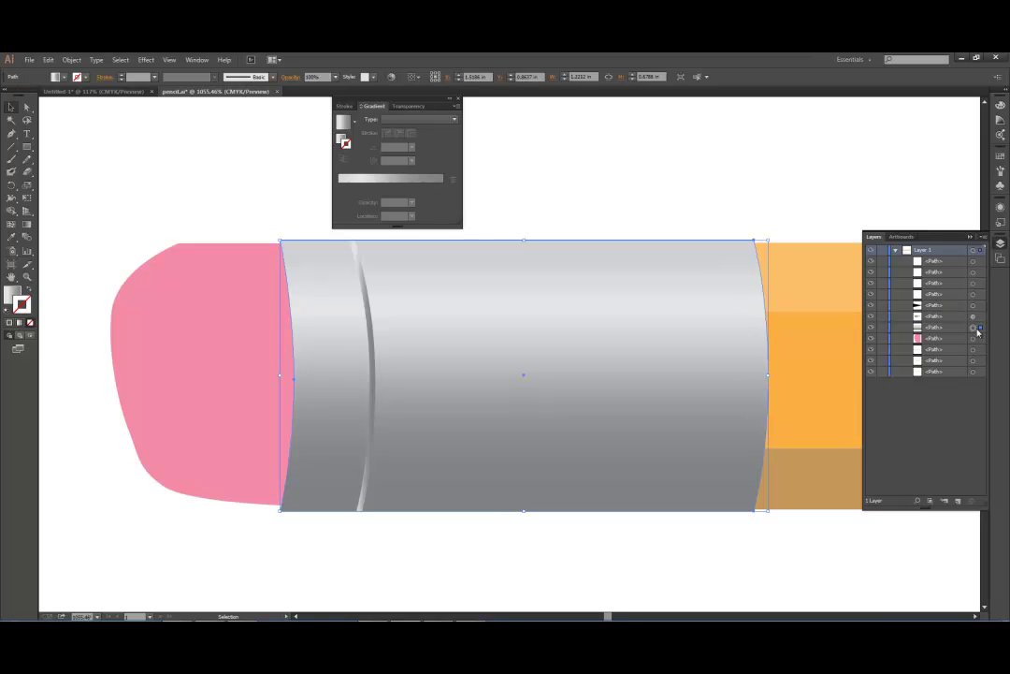
pyautogui.click(690, 210)
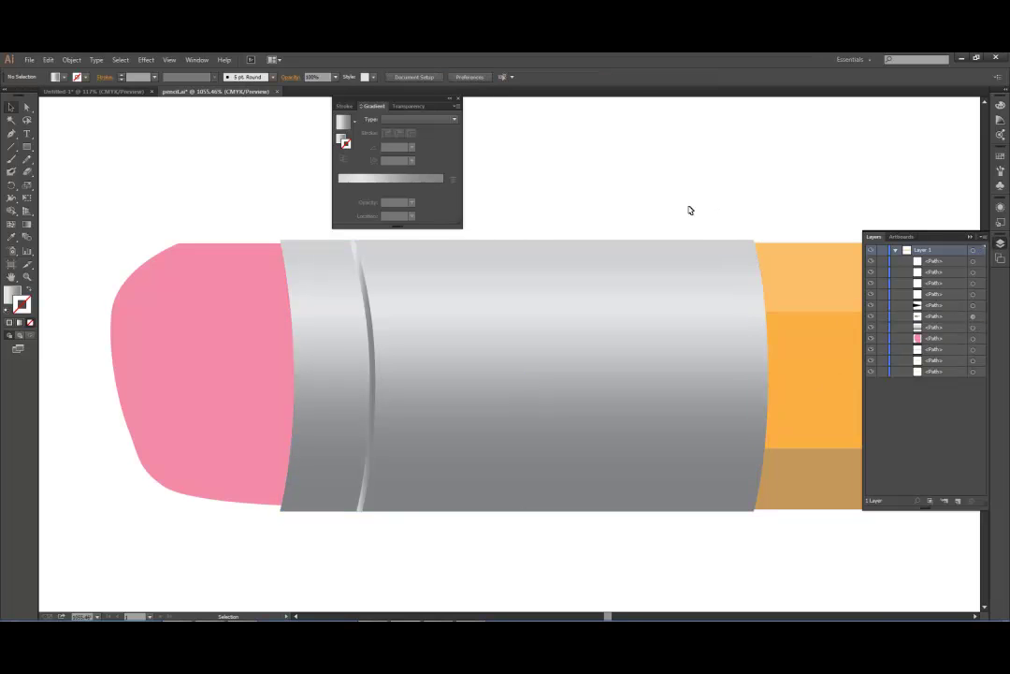
pyautogui.click(730, 285)
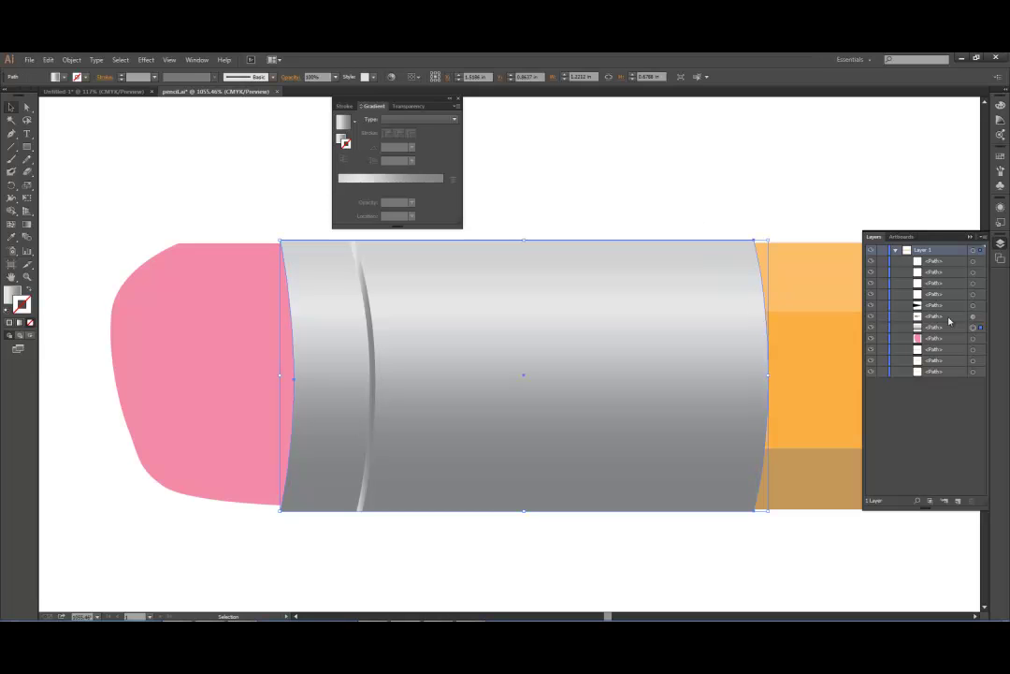
pyautogui.click(883, 328)
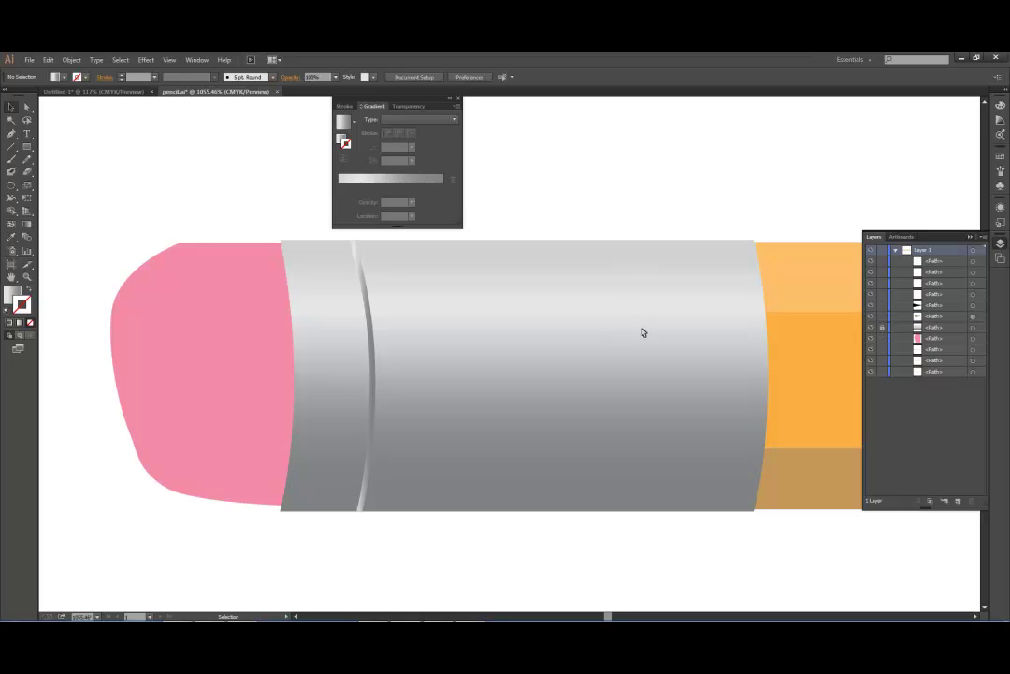
pyautogui.moveTo(643, 334); pyautogui.dragTo(506, 262)
# Alt-drag a copy of the groove to the right and nudge it into place.
pyautogui.click(377, 345)
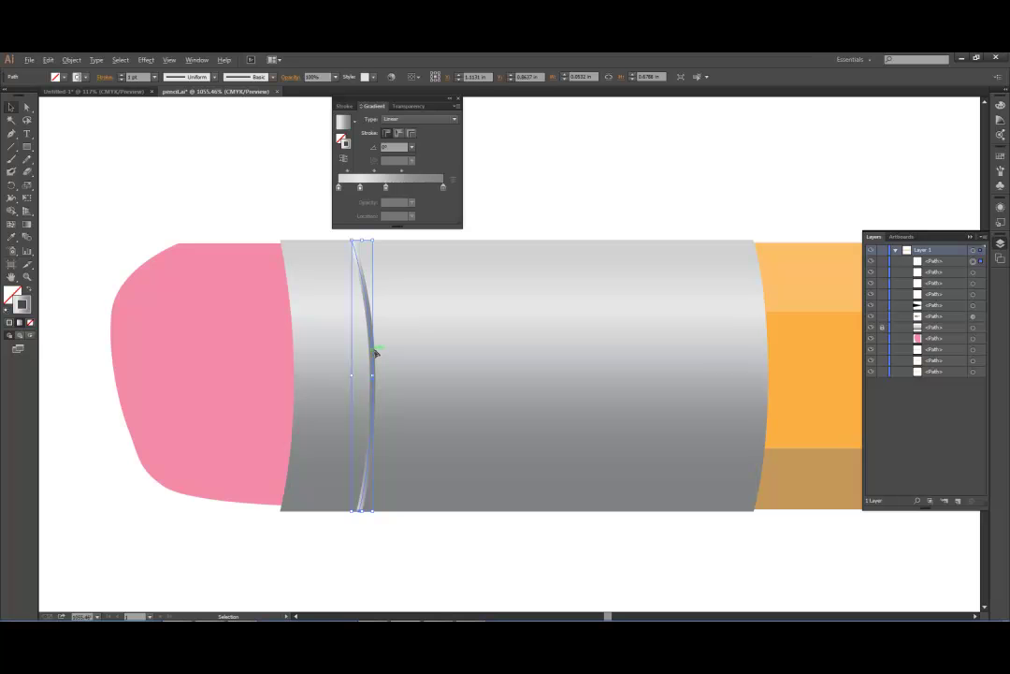
pyautogui.moveTo(371, 342); pyautogui.dragTo(423, 356)
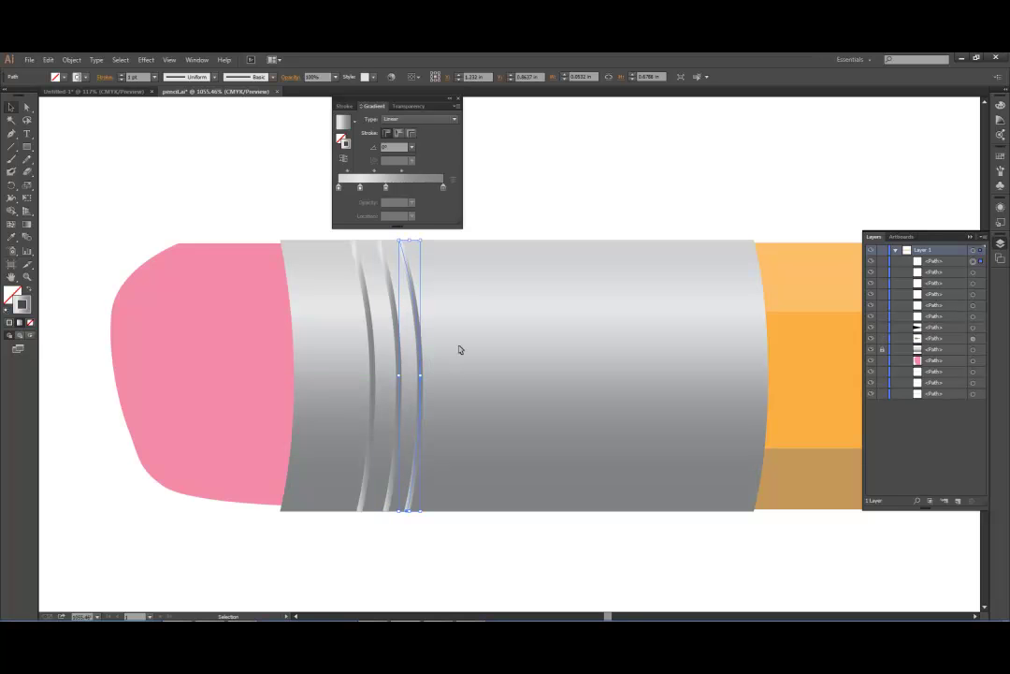
pyautogui.click(494, 211)
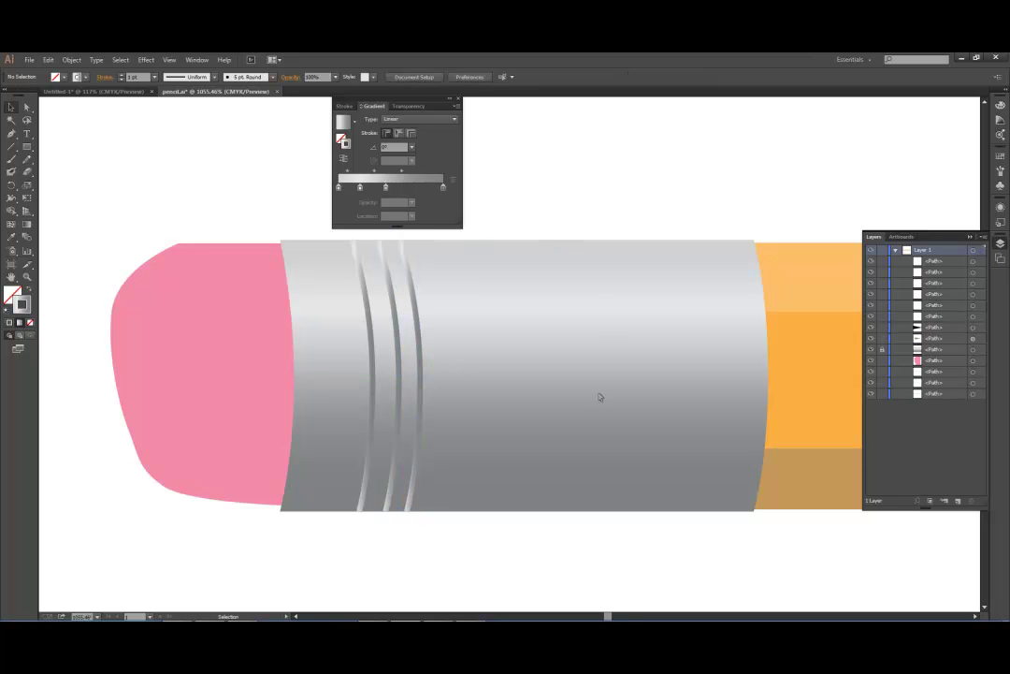
pyautogui.click(423, 391)
pyautogui.press('Right')
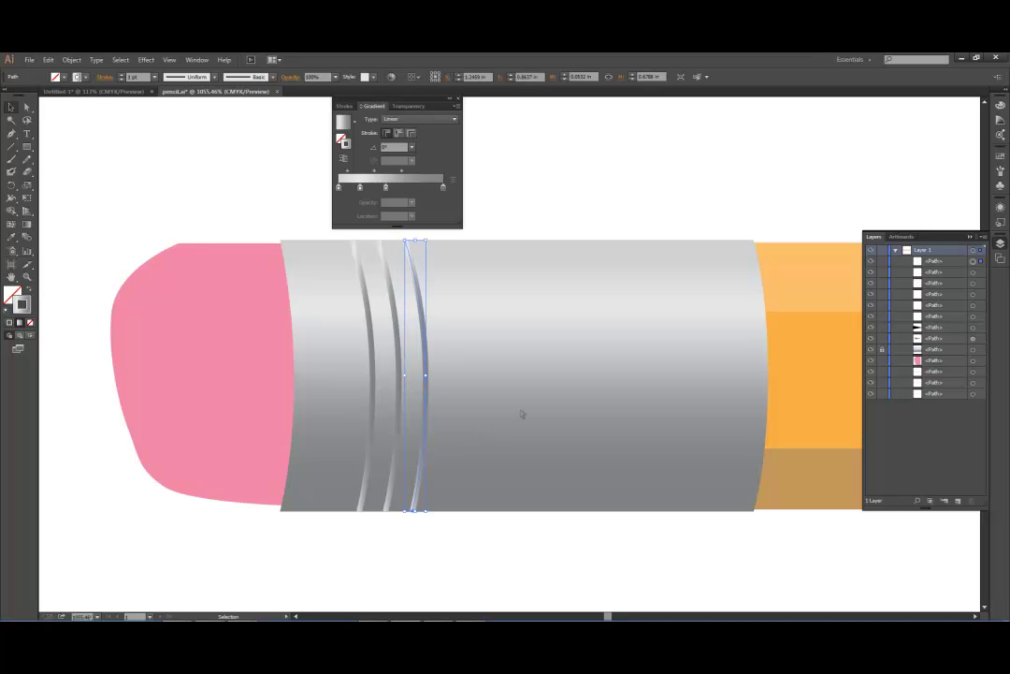
pyautogui.click(473, 201)
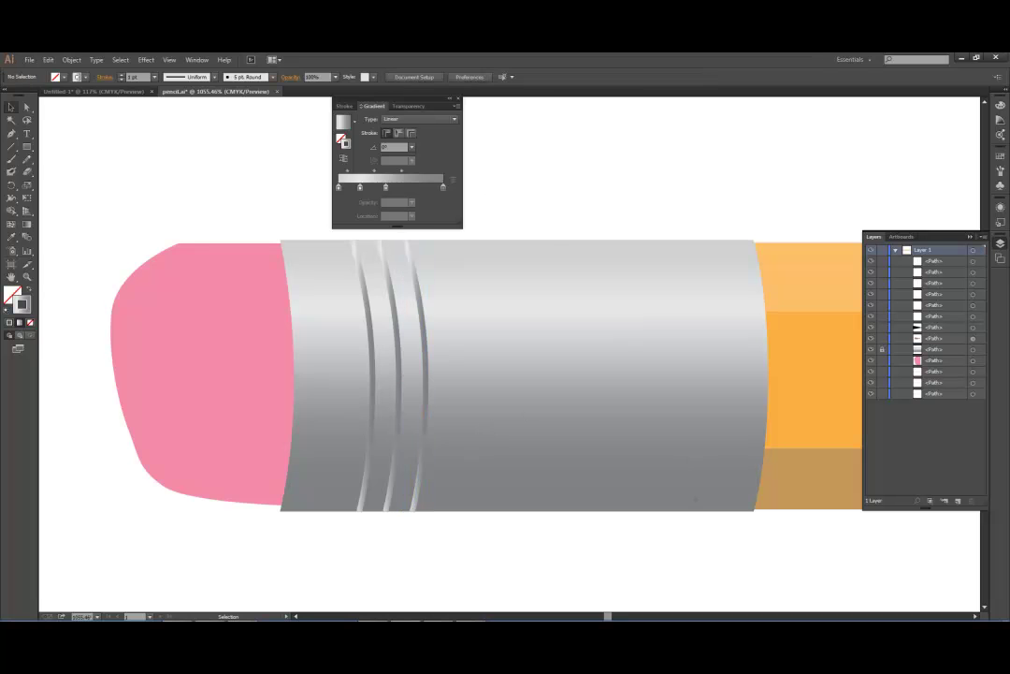
# Add another groove copy and duplicate the four-ring set to the ferrule's opposite end.
pyautogui.click(430, 402)
pyautogui.moveTo(429, 402); pyautogui.dragTo(455, 406)
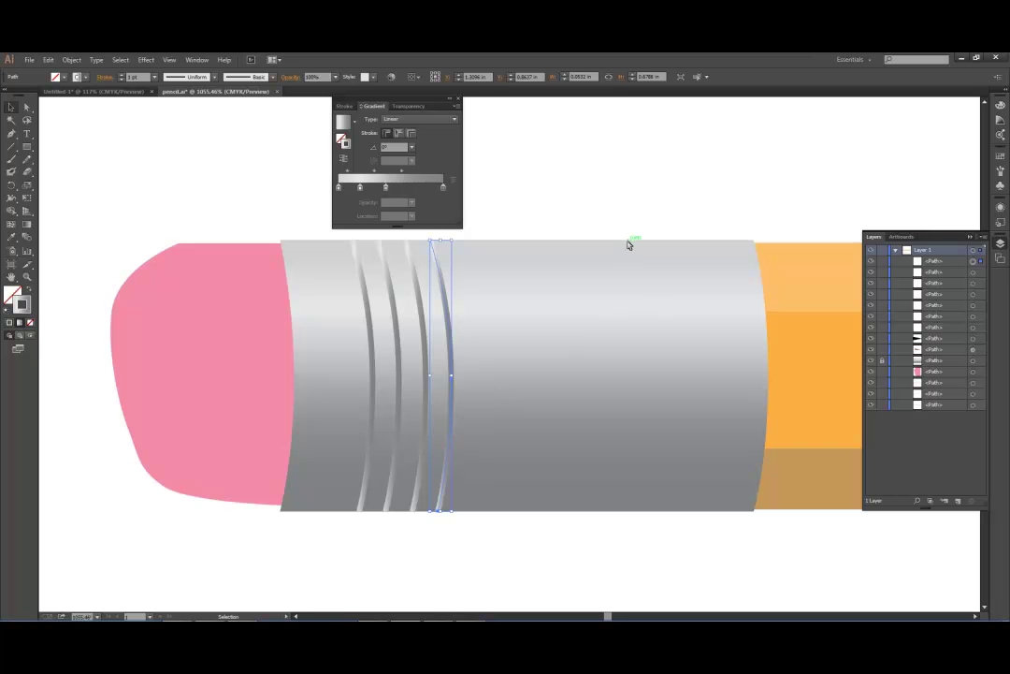
pyautogui.moveTo(350, 355); pyautogui.dragTo(704, 347)
pyautogui.click(608, 131)
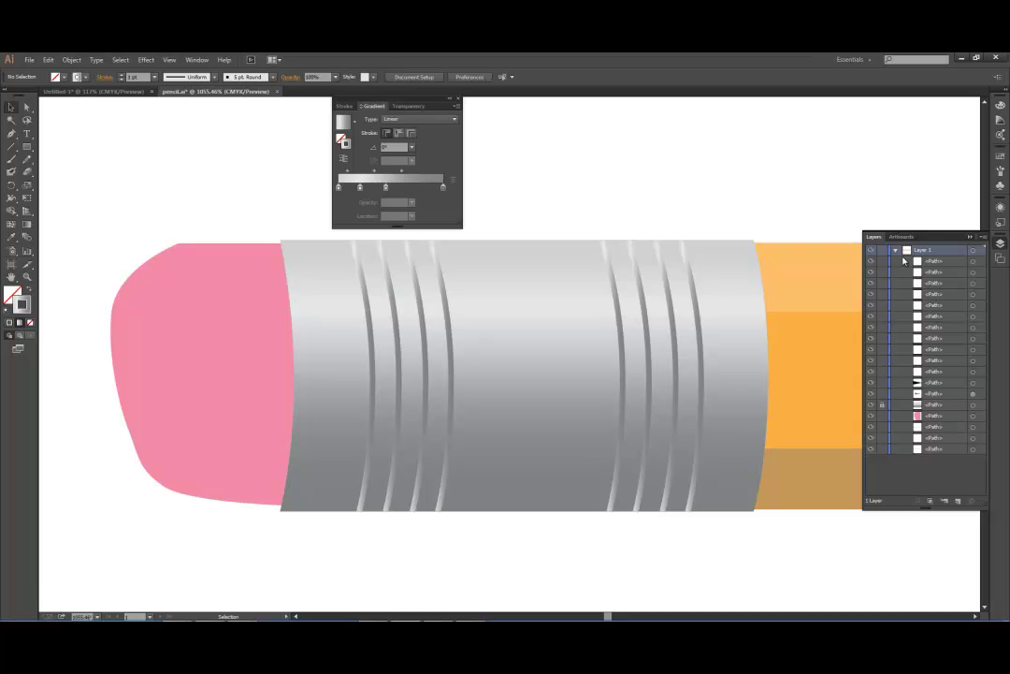
# Zoom out to the whole pencil, collapse the Layers panel and marquee-select eraser through tip.
pyautogui.hotkey('ctrl', '-')
pyautogui.hotkey('ctrl', '-')
pyautogui.hotkey('ctrl', '-')
pyautogui.hotkey('ctrl', '-')
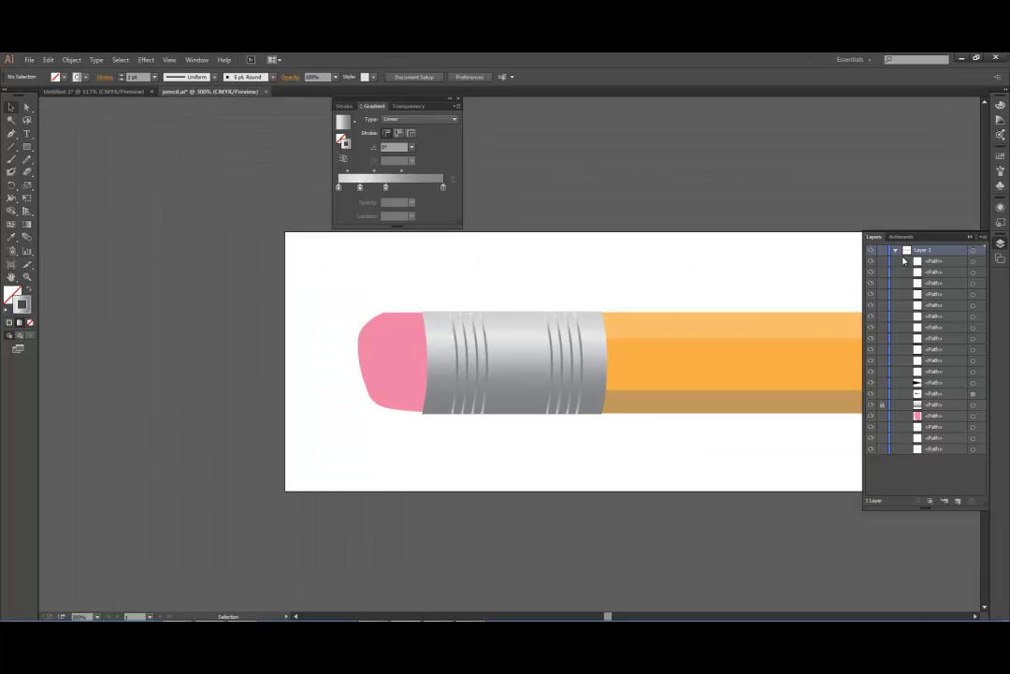
pyautogui.hotkey('ctrl', '-')
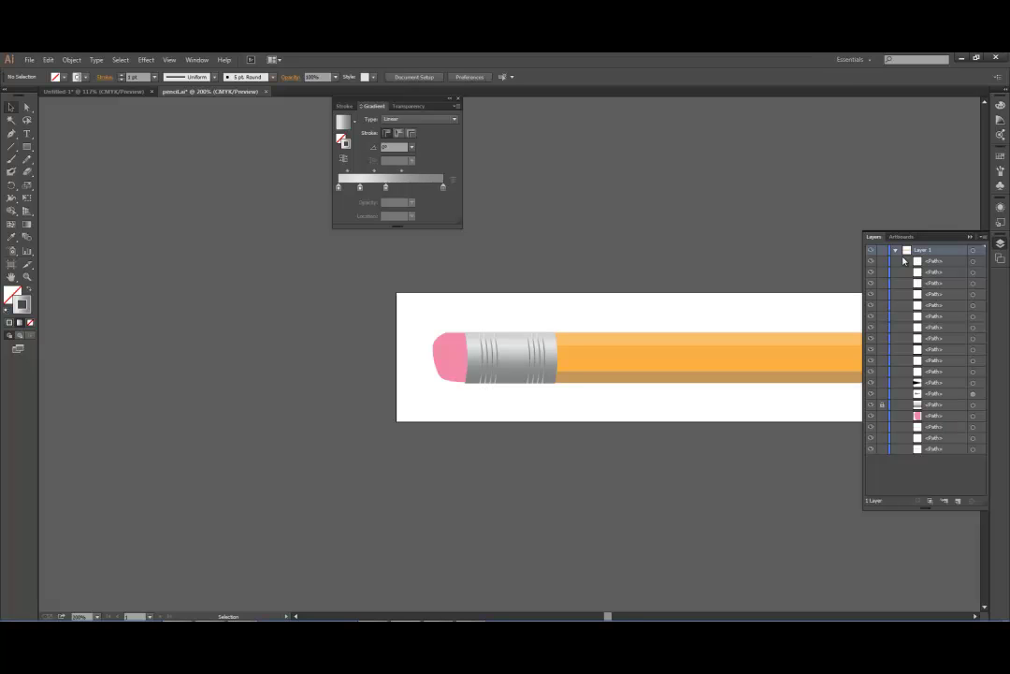
pyautogui.hotkey('ctrl', '-')
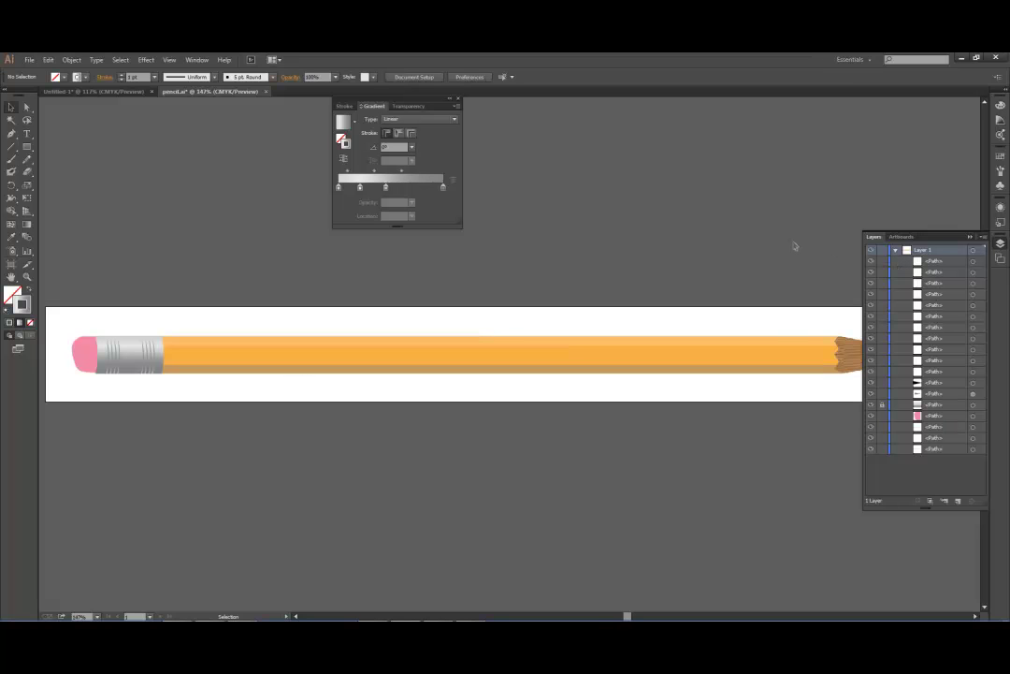
pyautogui.press('space')
pyautogui.click(969, 237)
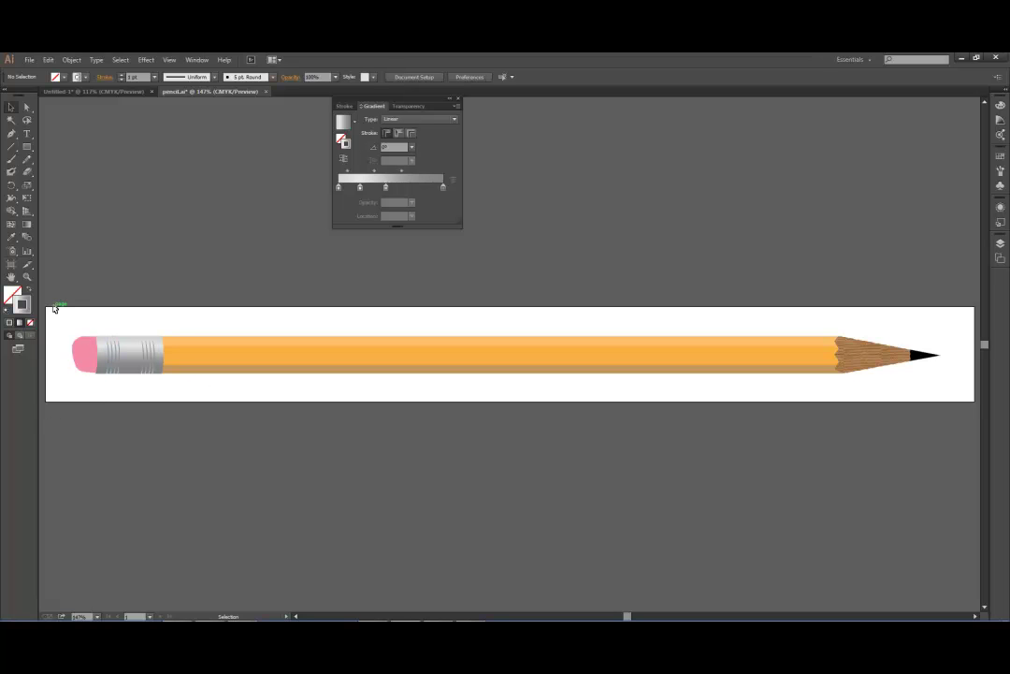
pyautogui.moveTo(56, 309)
pyautogui.mouseDown()
pyautogui.moveTo(60, 324)
pyautogui.moveTo(665, 451)
pyautogui.moveTo(945, 450)
pyautogui.moveTo(963, 395)
pyautogui.moveTo(956, 404)
pyautogui.mouseUp()
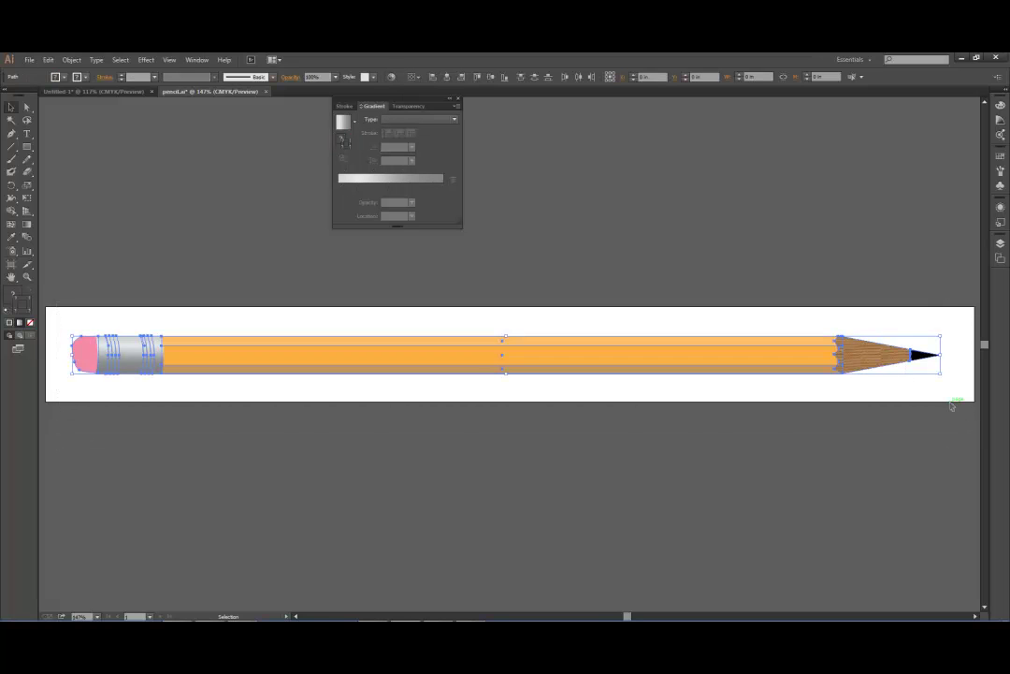
# Select all of the pencil's parts with Ctrl+A.
pyautogui.click(1001, 243)
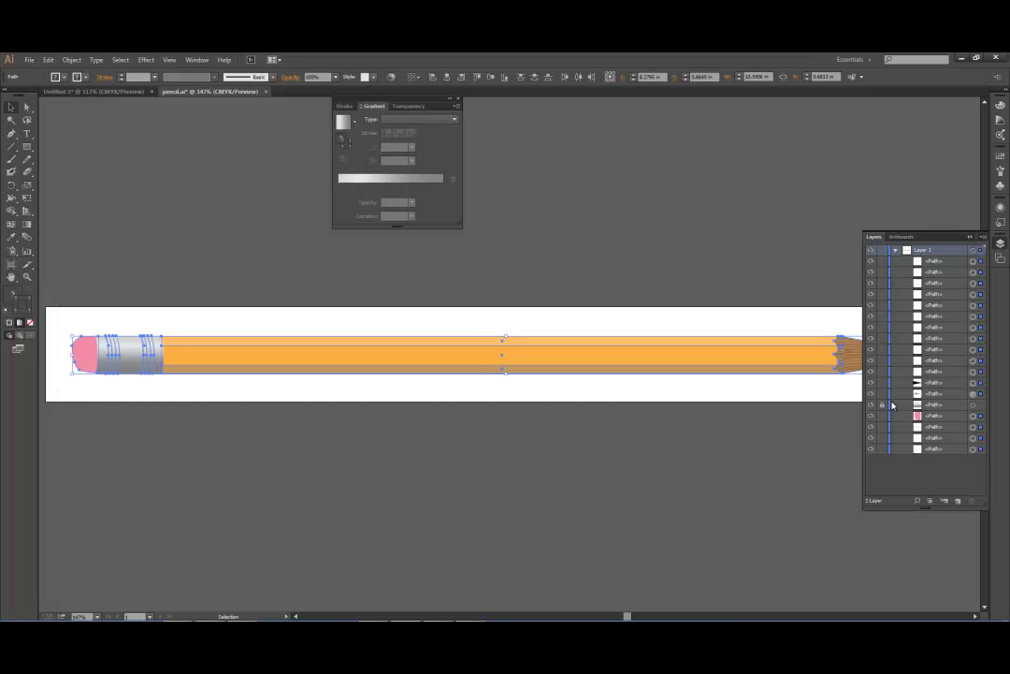
pyautogui.click(209, 301)
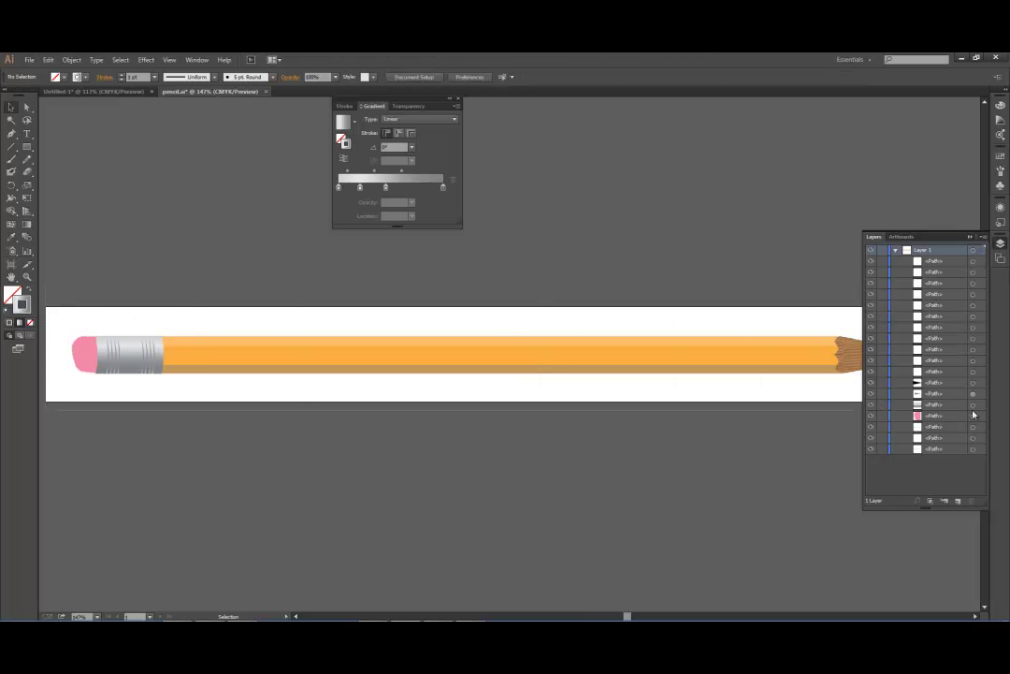
pyautogui.hotkey('ctrl', 'a')
pyautogui.click(970, 236)
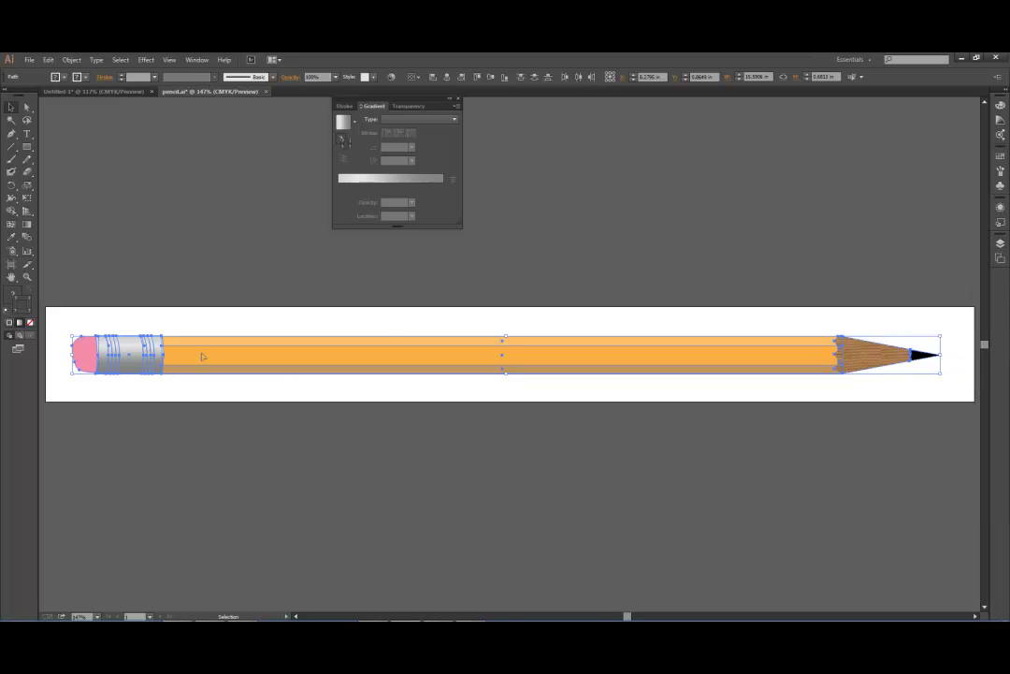
# Apply a default drop shadow: Multiply, 75% opacity, 0.1 in offsets, 0.07 in blur.
pyautogui.click(143, 60)
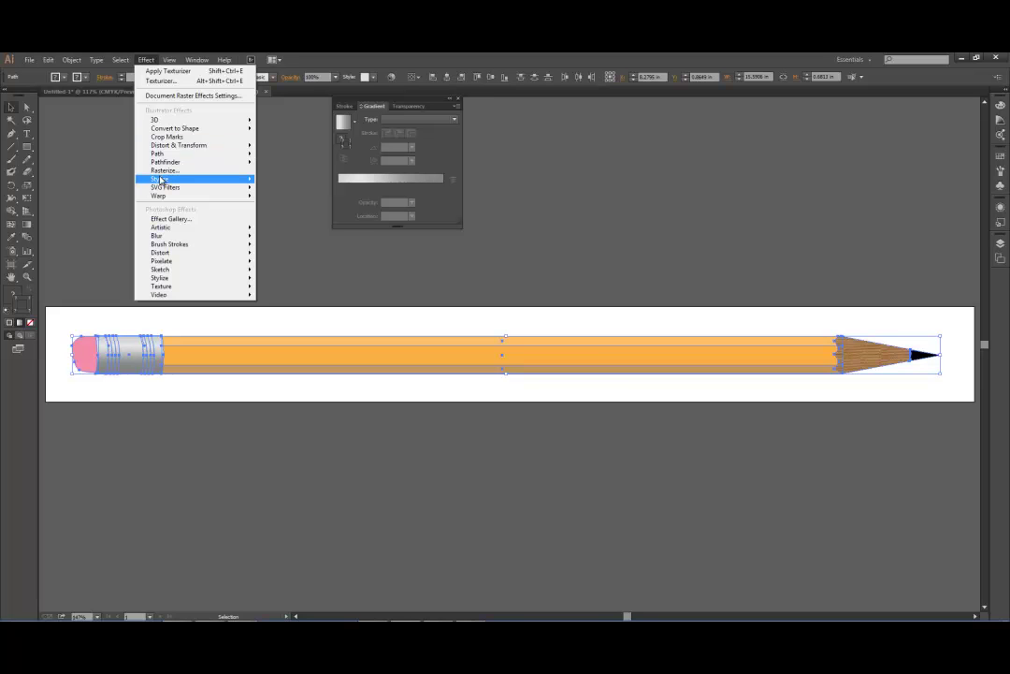
pyautogui.moveTo(206, 179)
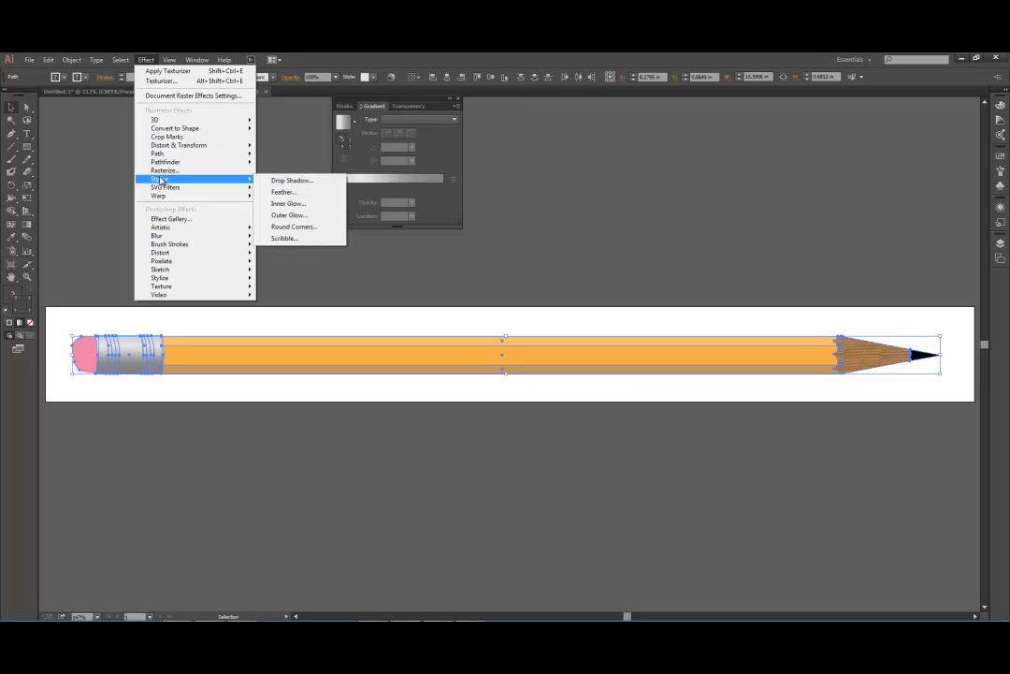
pyautogui.click(291, 181)
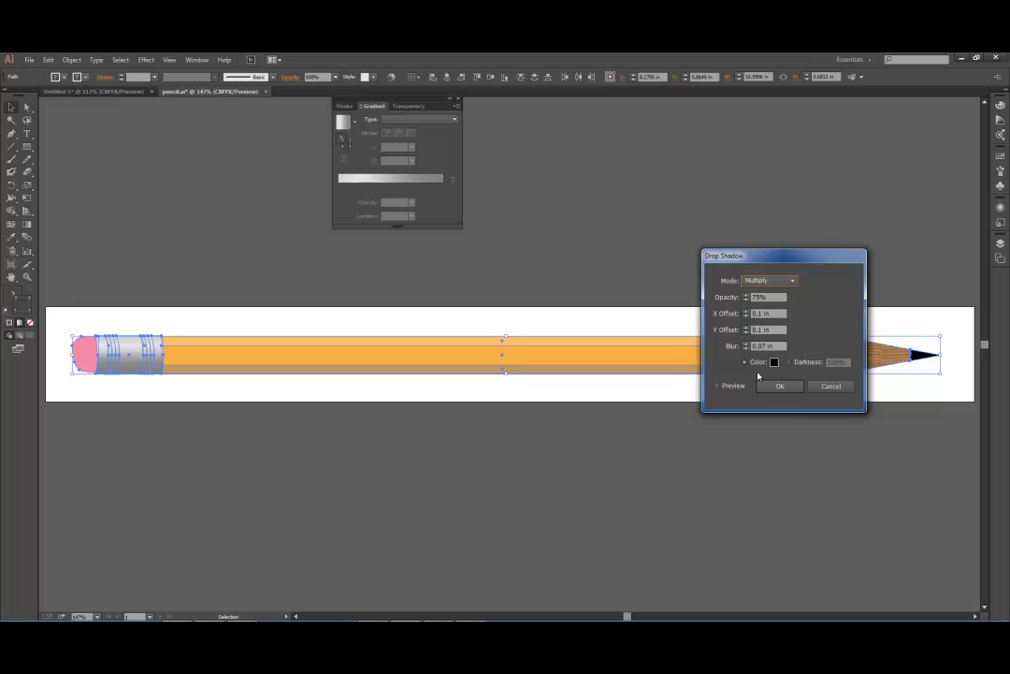
pyautogui.click(717, 386)
pyautogui.click(723, 387)
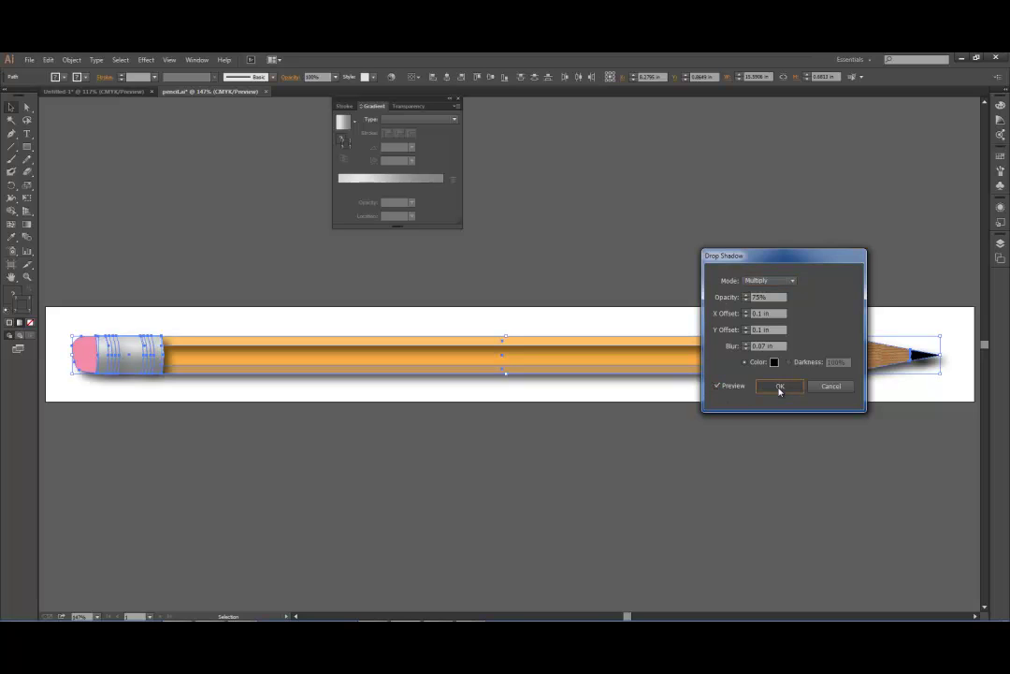
pyautogui.click(780, 386)
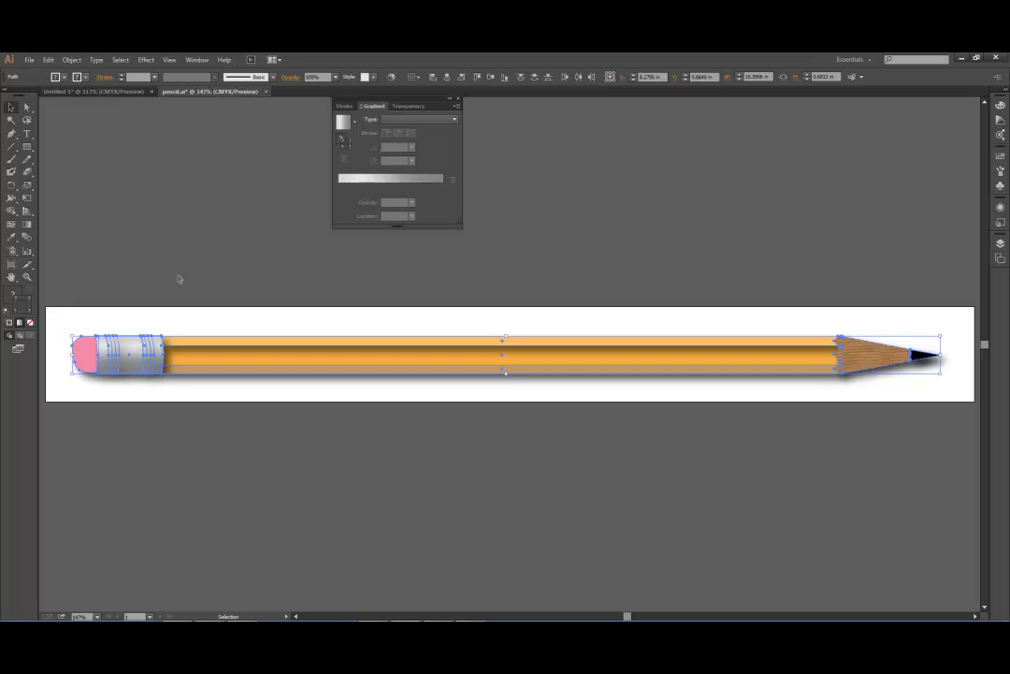
# Undo the drop shadow and group all the selected pencil paths together.
pyautogui.hotkey('ctrl', 'z')
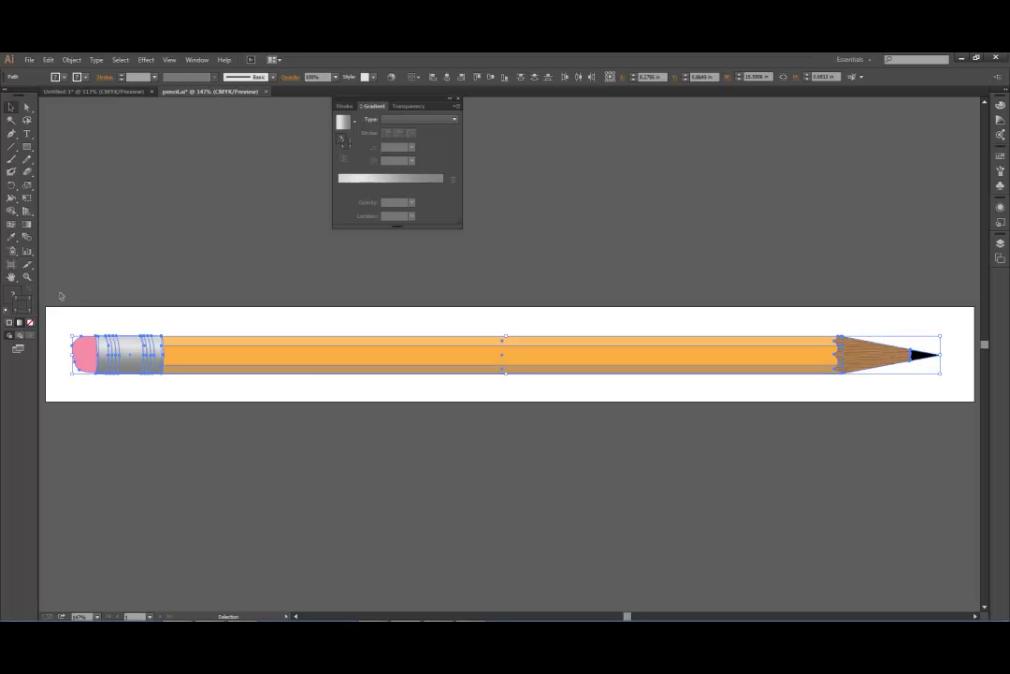
pyautogui.click(65, 292)
pyautogui.press('\\')
pyautogui.moveTo(54, 385)
pyautogui.mouseDown()
pyautogui.moveTo(977, 386)
pyautogui.moveTo(956, 385)
pyautogui.mouseUp()
# Reselect the whole pencil group with the Selection tool.
pyautogui.press('a')
pyautogui.press('v')
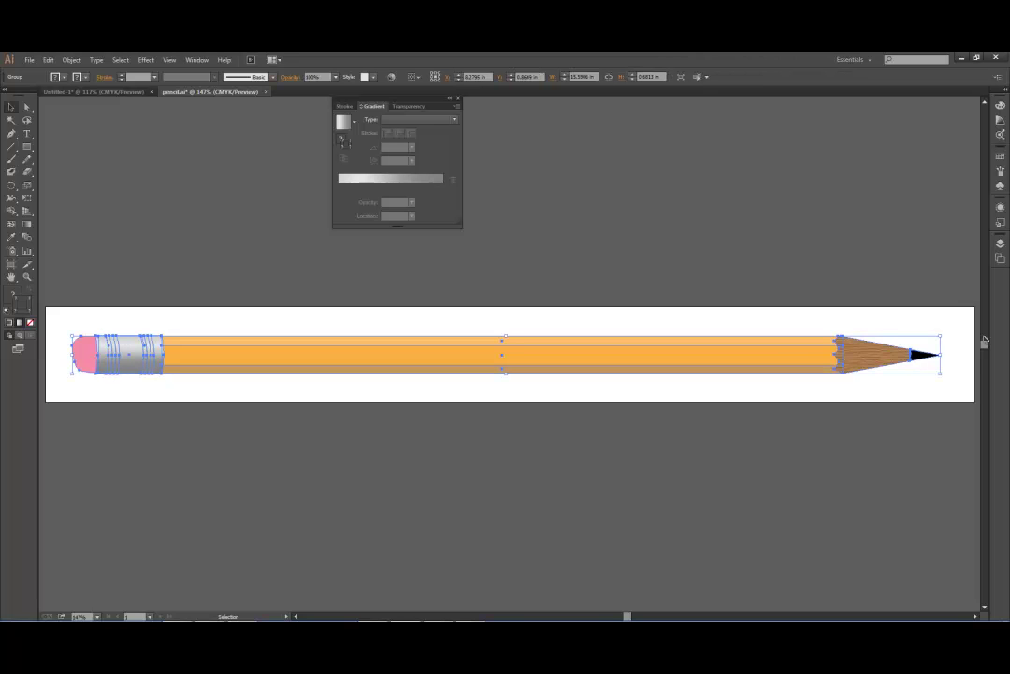
pyautogui.click(970, 341)
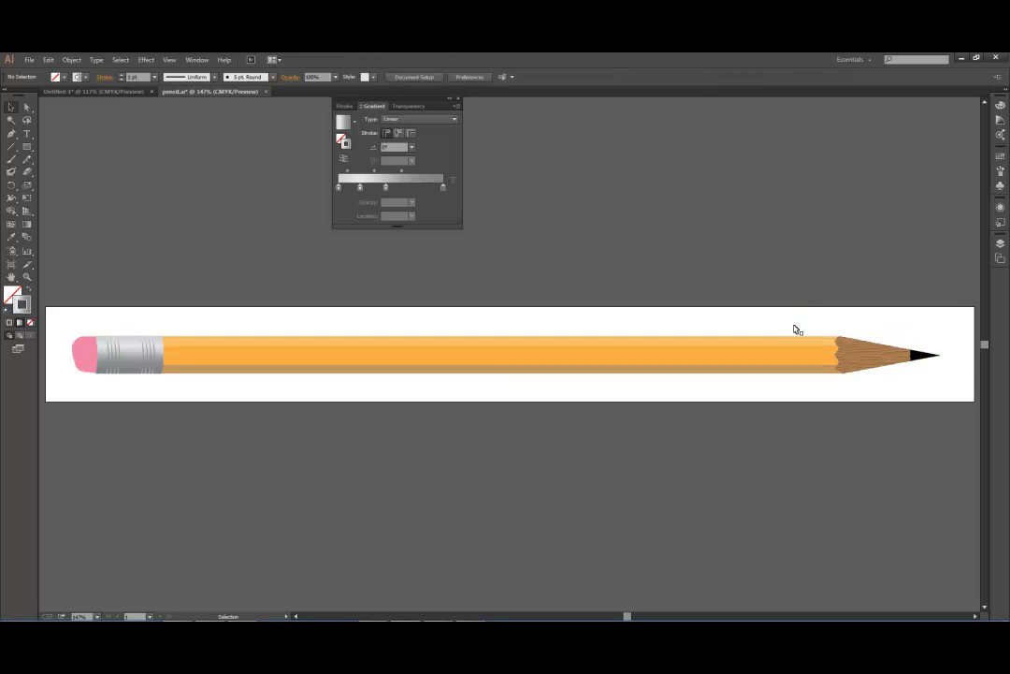
pyautogui.click(800, 349)
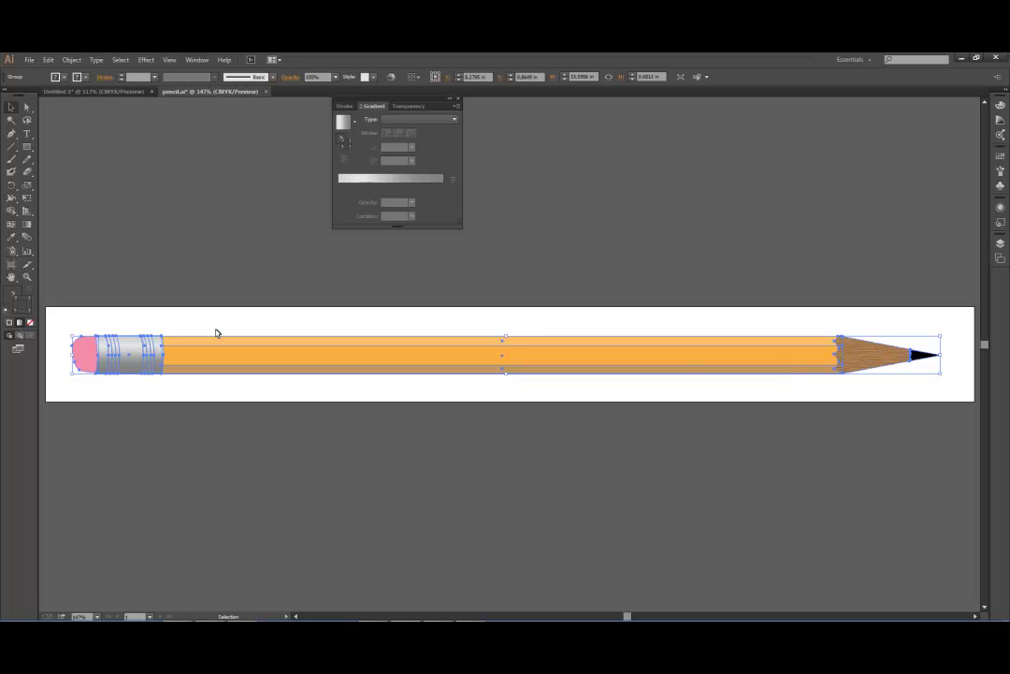
pyautogui.click(97, 280)
pyautogui.click(114, 352)
pyautogui.click(696, 318)
pyautogui.click(706, 347)
# Preview a Drop Shadow on the grouped pencil with a Y offset of 0.4 in.
pyautogui.click(147, 60)
pyautogui.moveTo(156, 64)
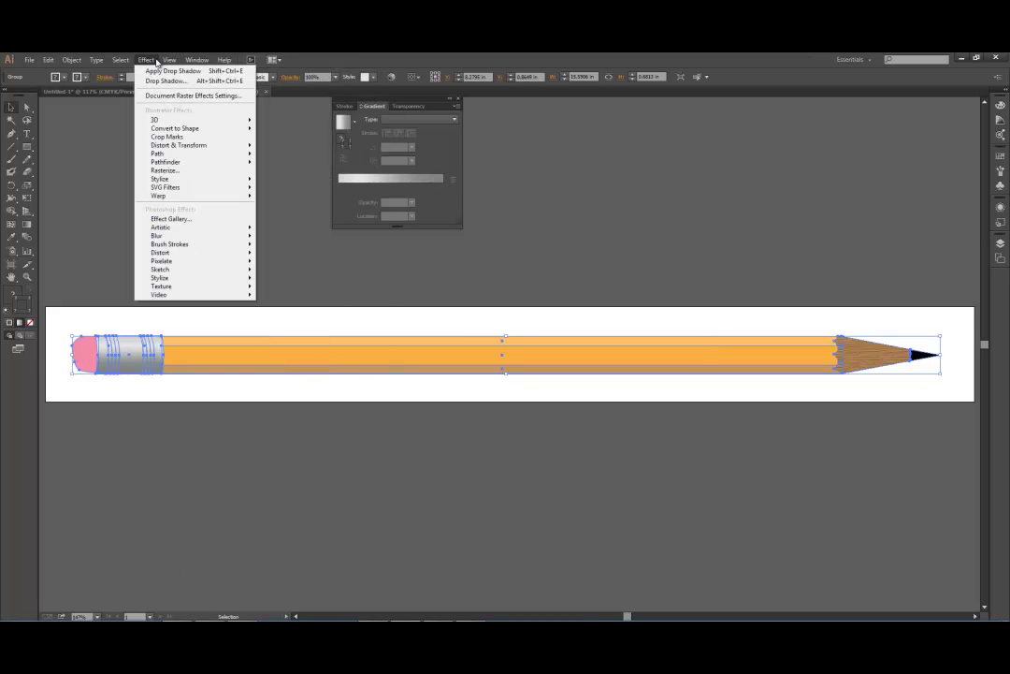
pyautogui.moveTo(196, 178)
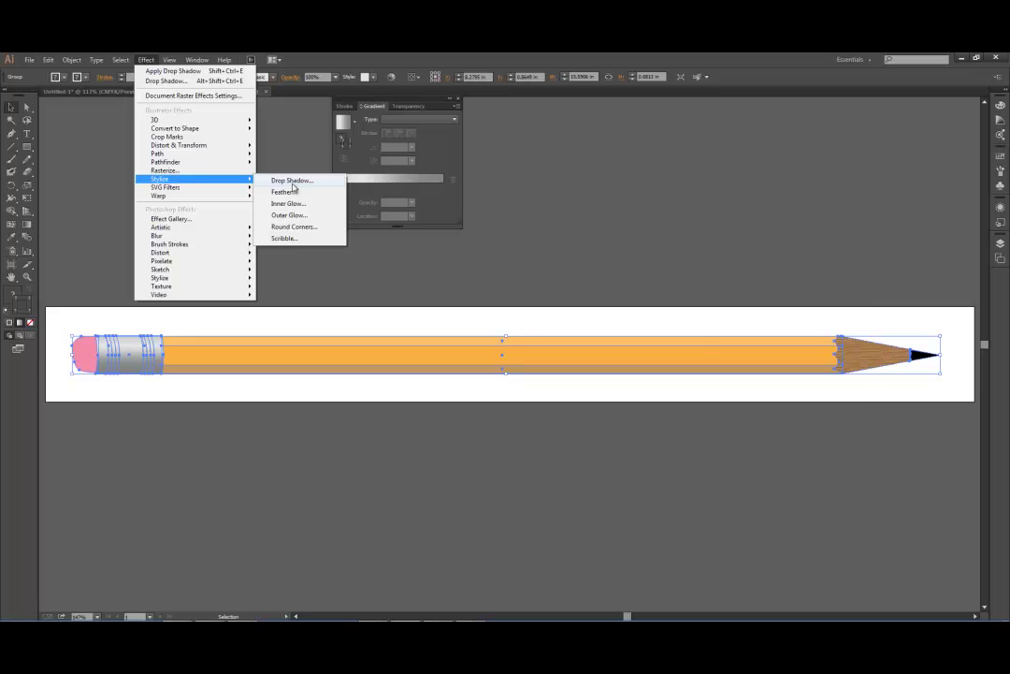
pyautogui.click(292, 181)
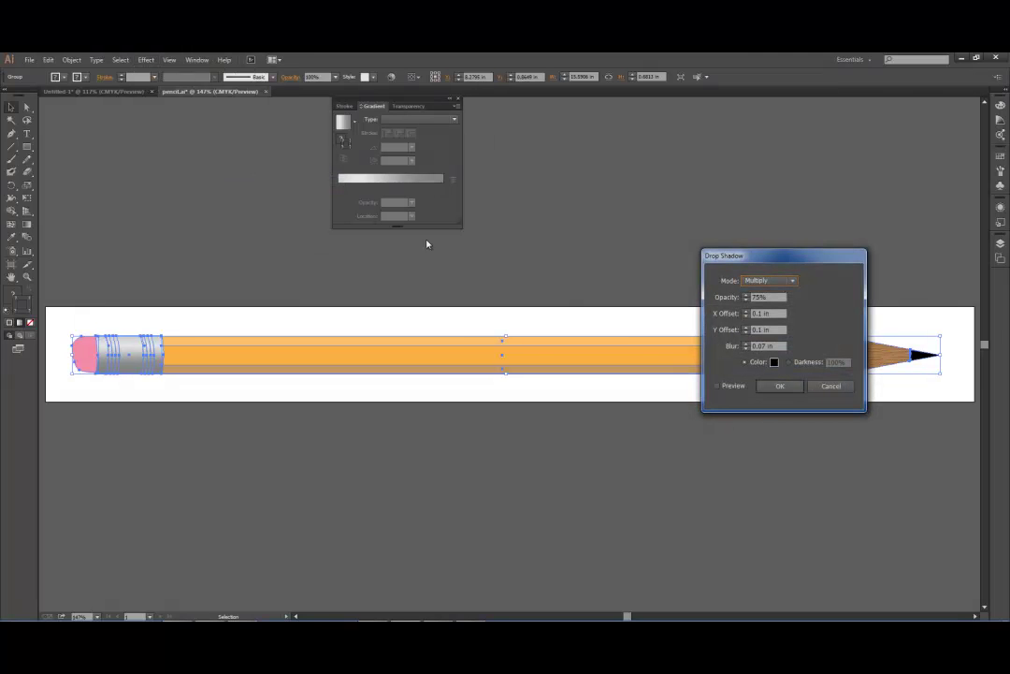
pyautogui.click(718, 385)
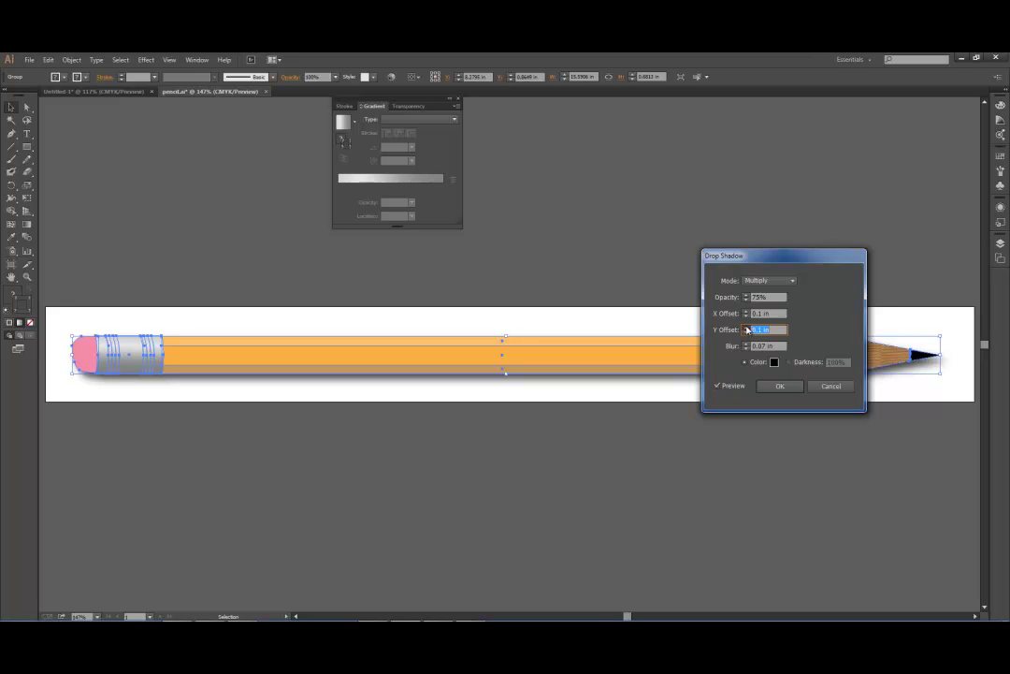
pyautogui.click(746, 326)
pyautogui.click(747, 327)
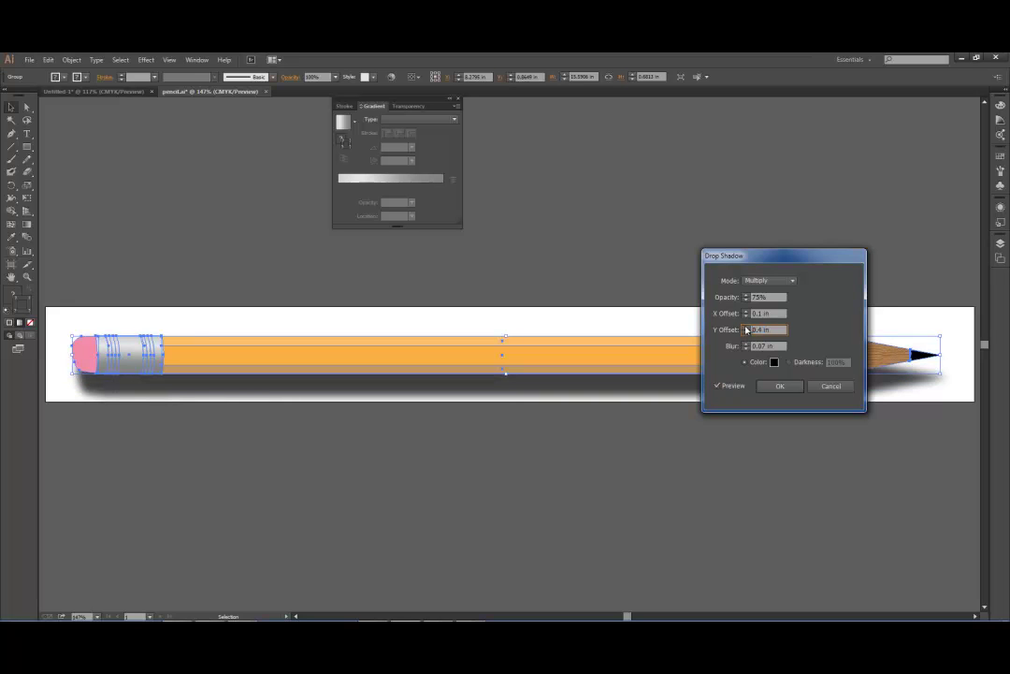
pyautogui.moveTo(764, 261); pyautogui.dragTo(792, 93)
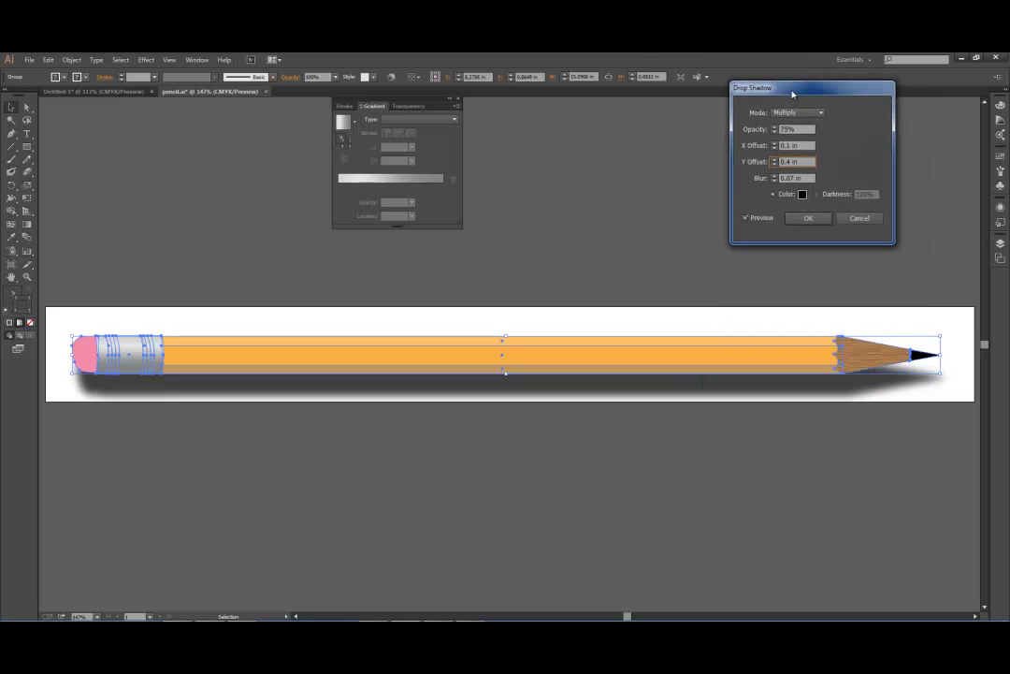
# Set the shadow's X offset to 0.2 in.
pyautogui.click(774, 146)
pyautogui.click(774, 143)
pyautogui.click(773, 144)
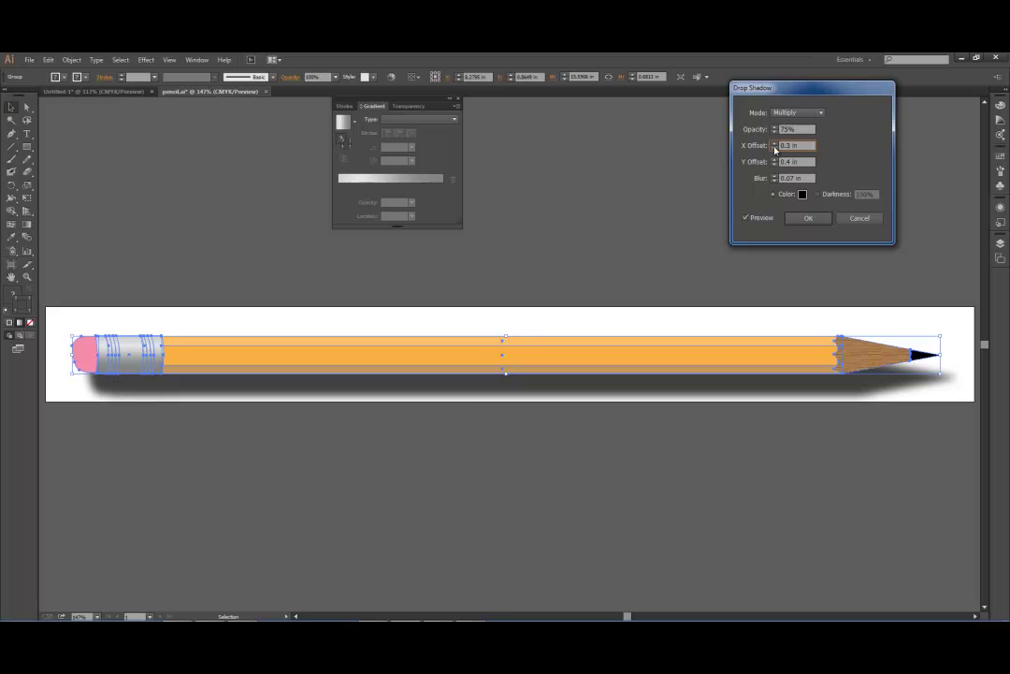
pyautogui.click(774, 148)
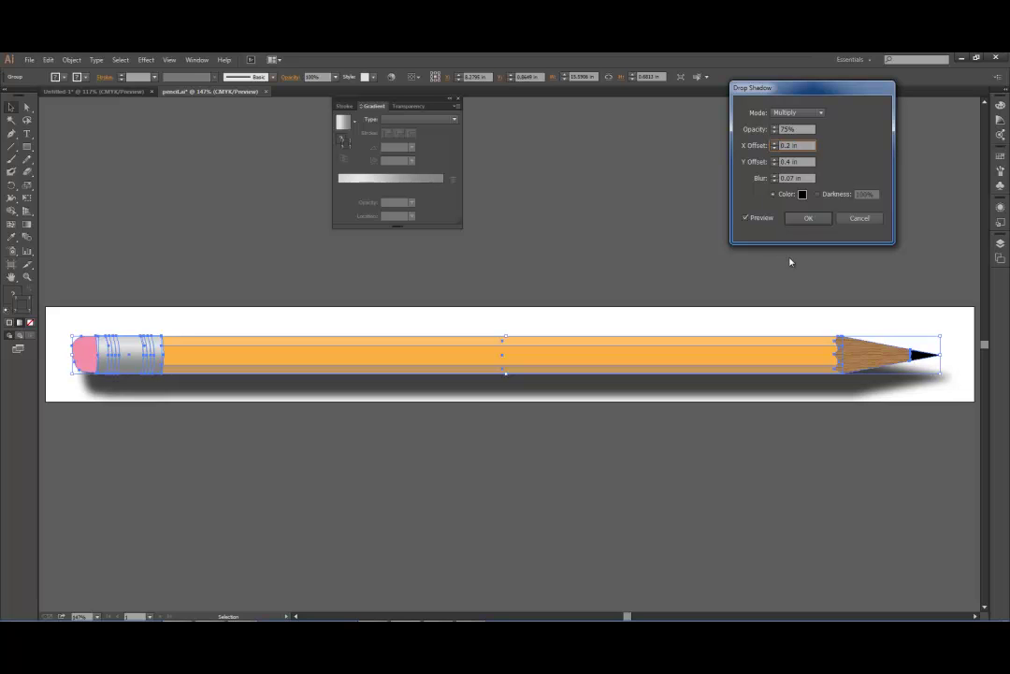
# Set the shadow's blur to 0.2 in.
pyautogui.click(775, 183)
pyautogui.click(774, 182)
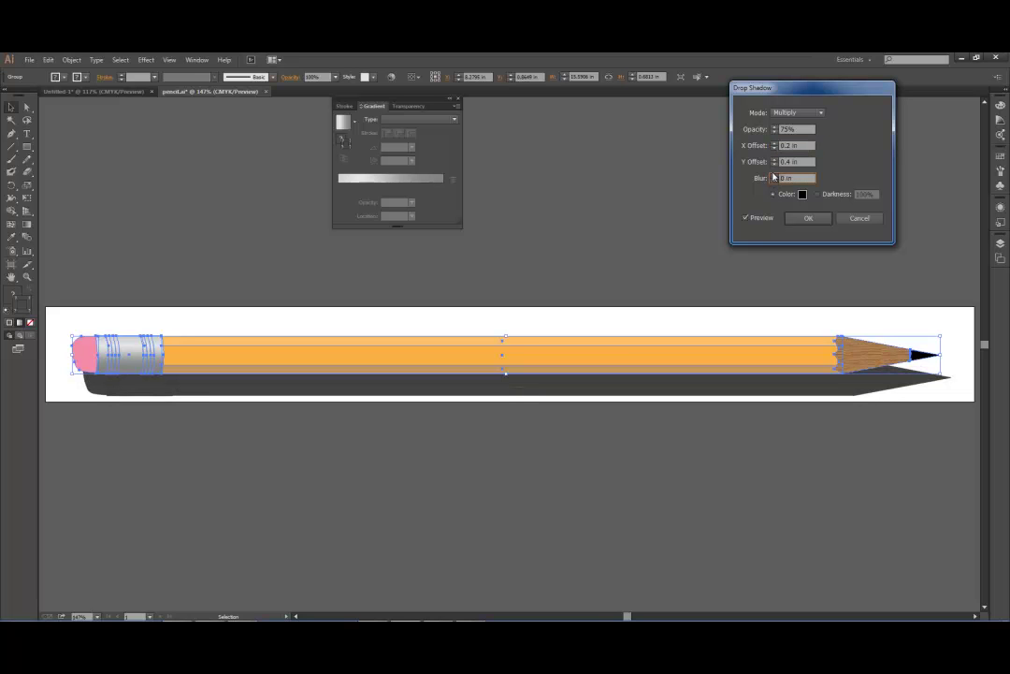
pyautogui.click(775, 176)
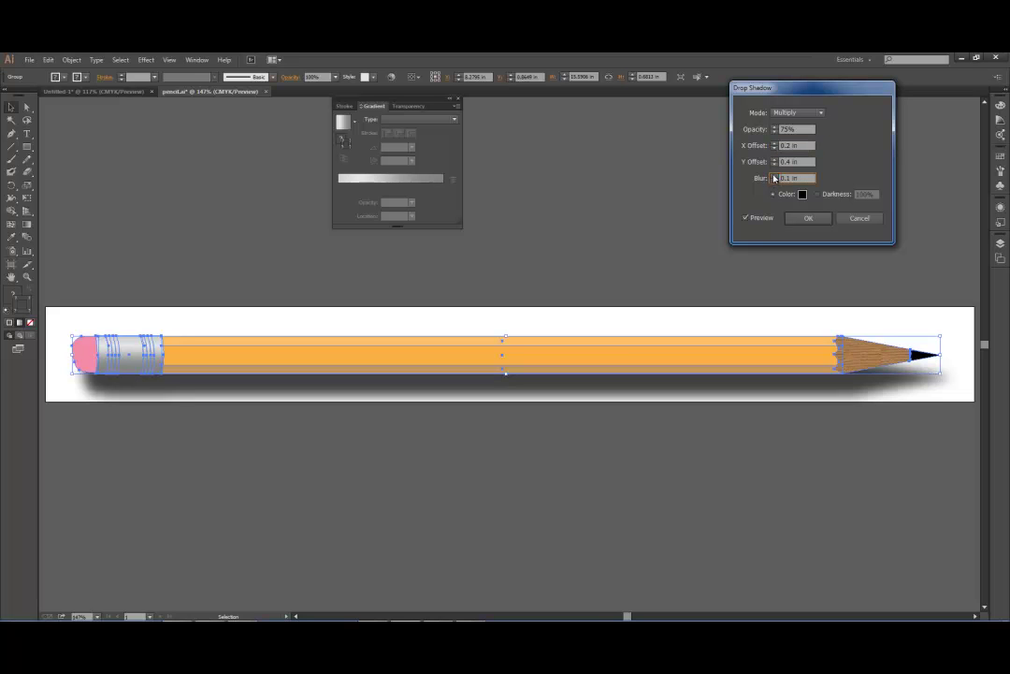
pyautogui.click(775, 176)
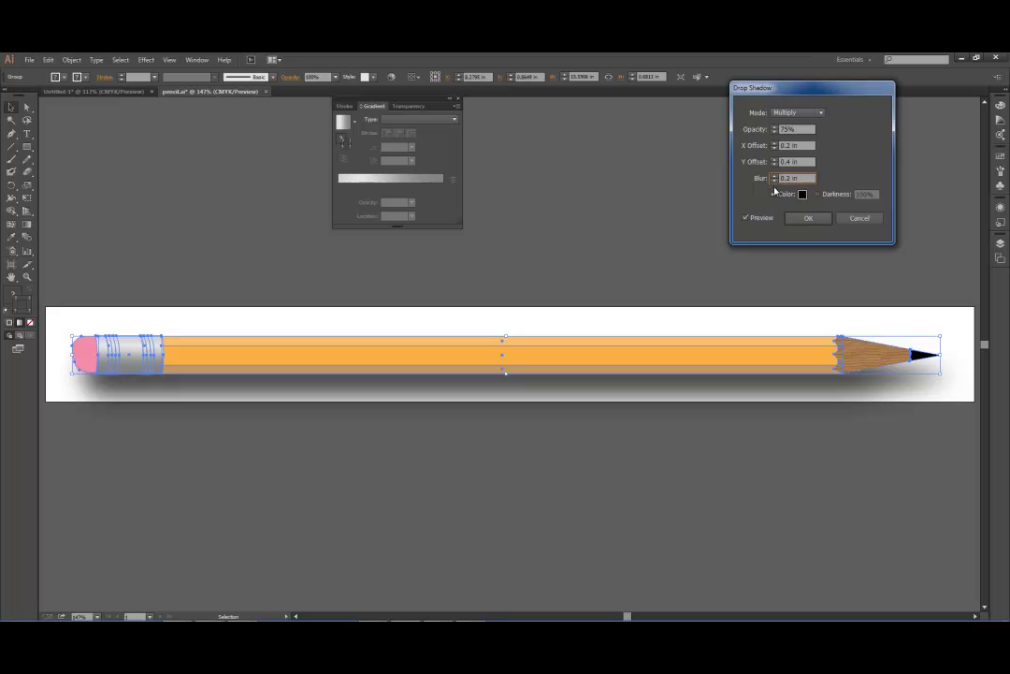
pyautogui.click(775, 178)
pyautogui.click(775, 177)
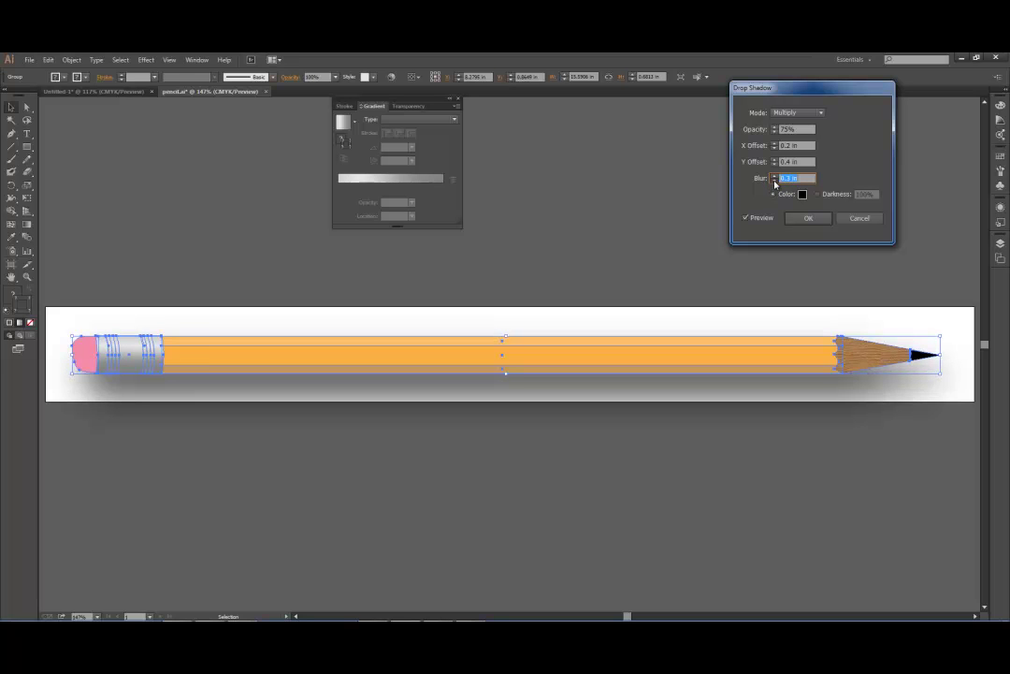
pyautogui.click(774, 181)
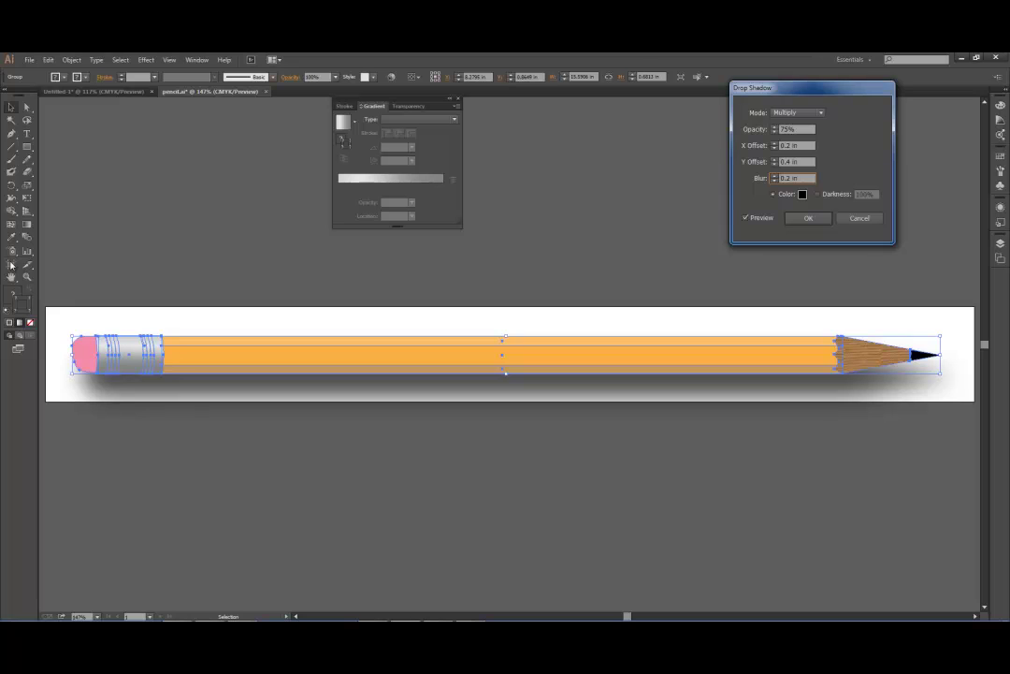
# Confirm the drop shadow and stretch the artboard down to 2.47 in tall.
pyautogui.click(808, 217)
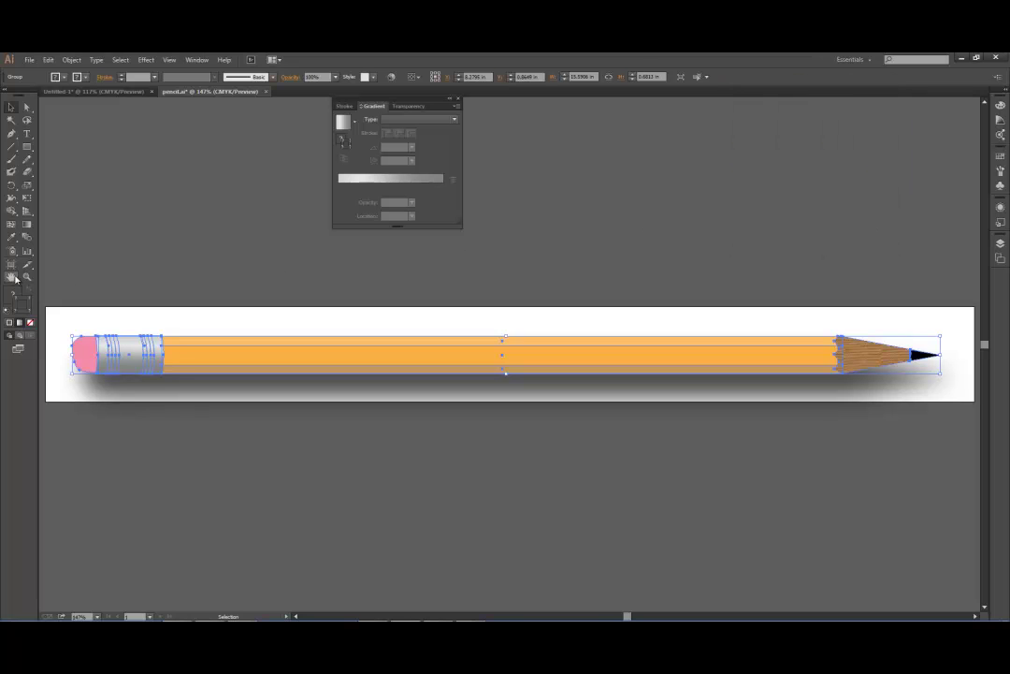
pyautogui.click(12, 264)
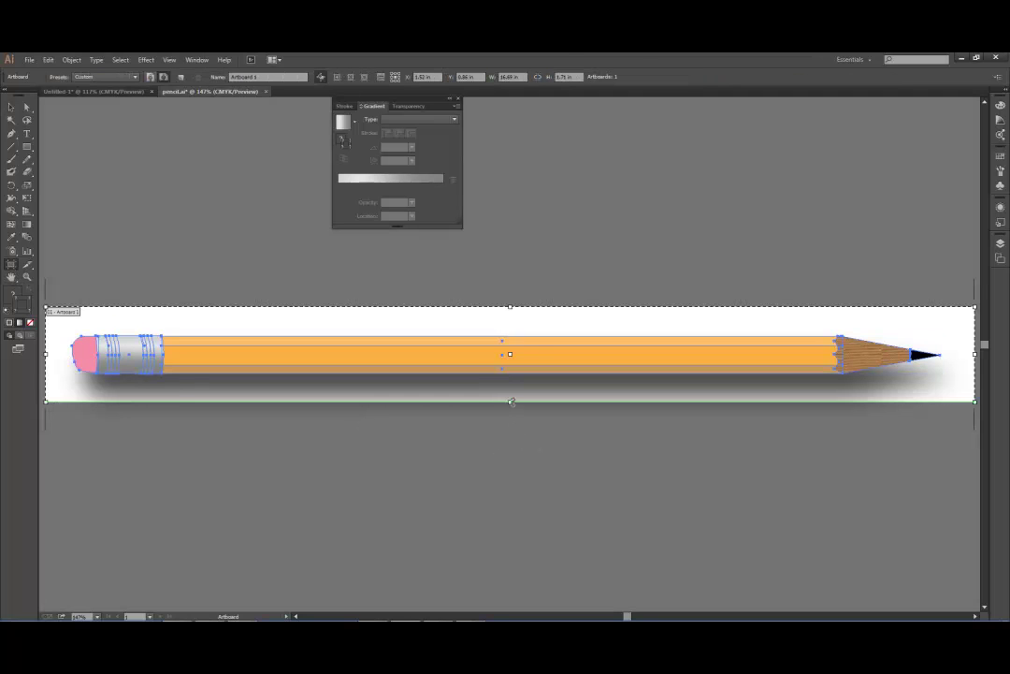
pyautogui.moveTo(509, 402); pyautogui.dragTo(510, 444)
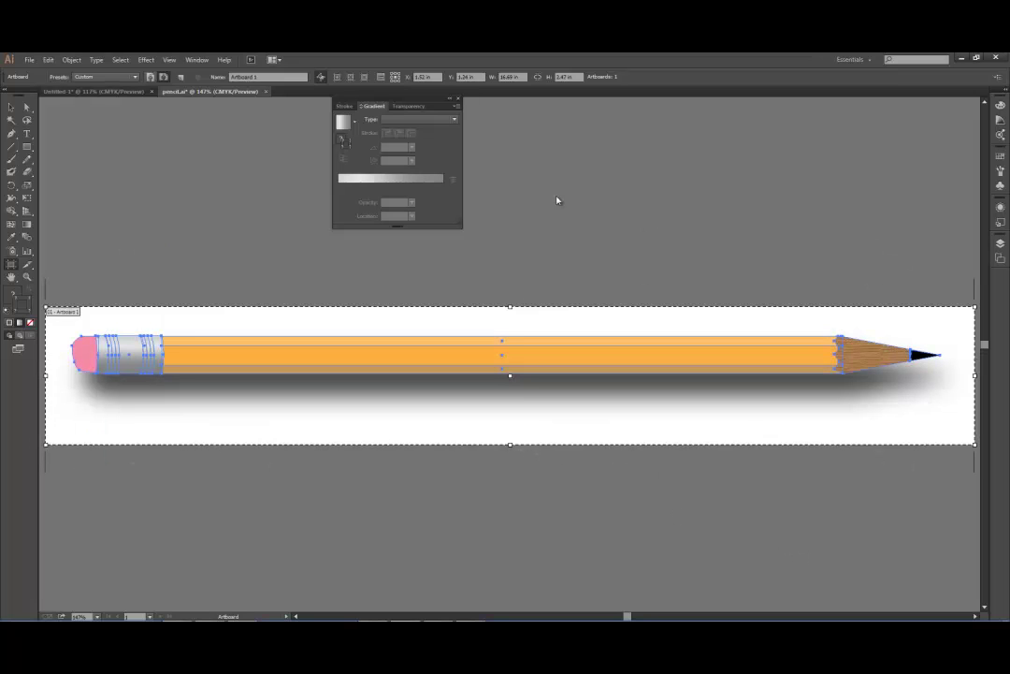
pyautogui.press('v')
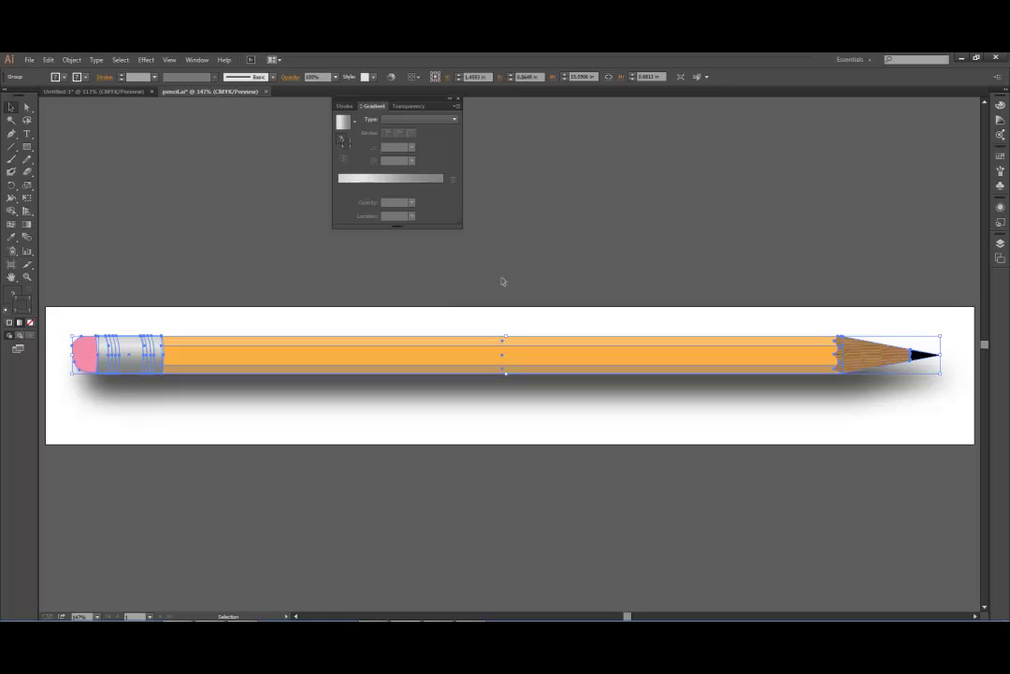
pyautogui.click(502, 281)
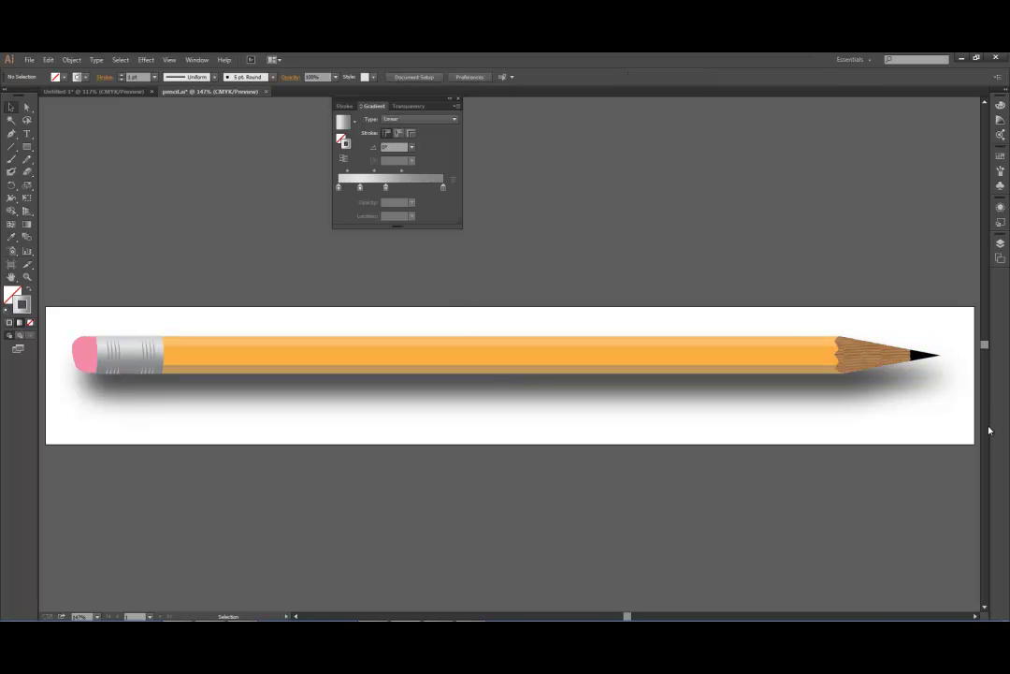